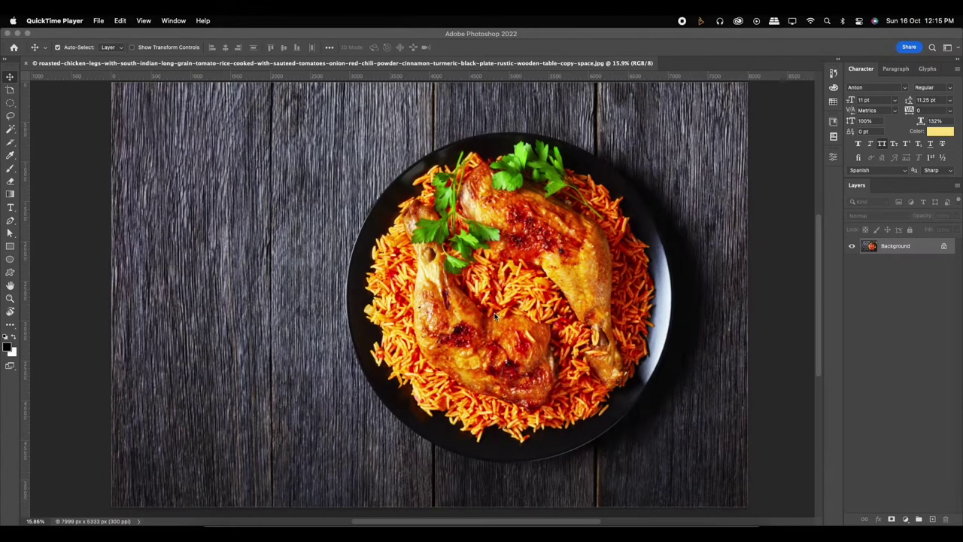
- Draw an oval Elliptical Marquee selection around the chicken-and-rice plate
{"action": "left_click", "coordinate": [356, 255]}
{"action": "key", "text": "z"}
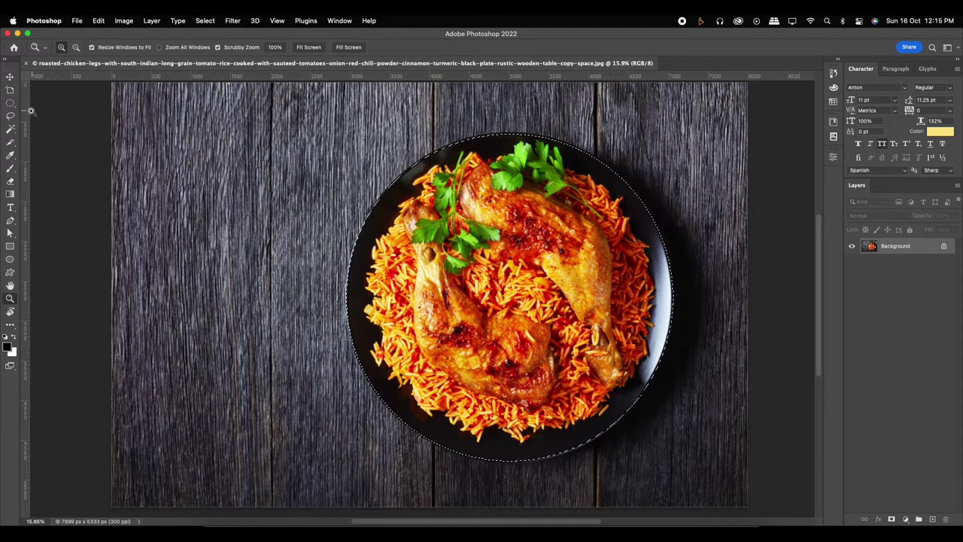
{"action": "left_click", "coordinate": [9, 104]}
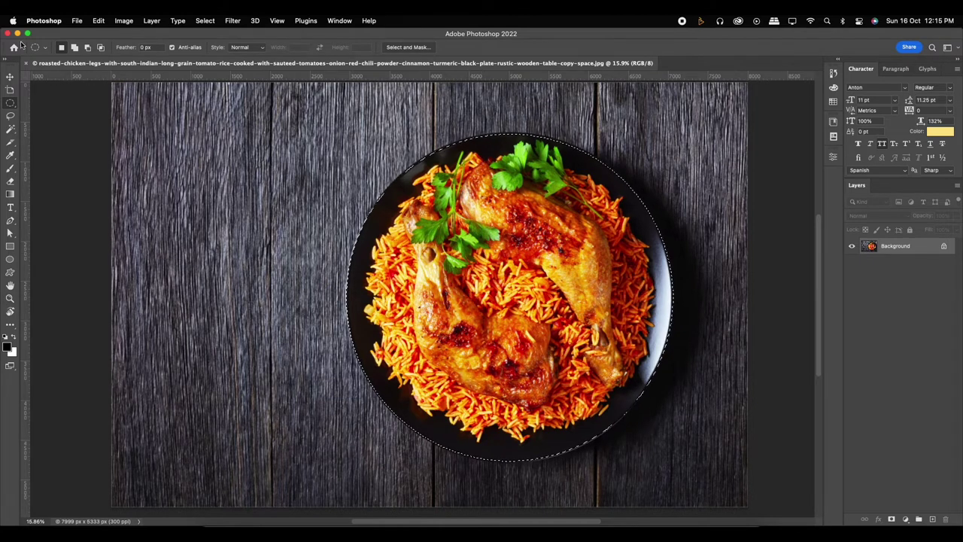
{"action": "key", "text": "v"}
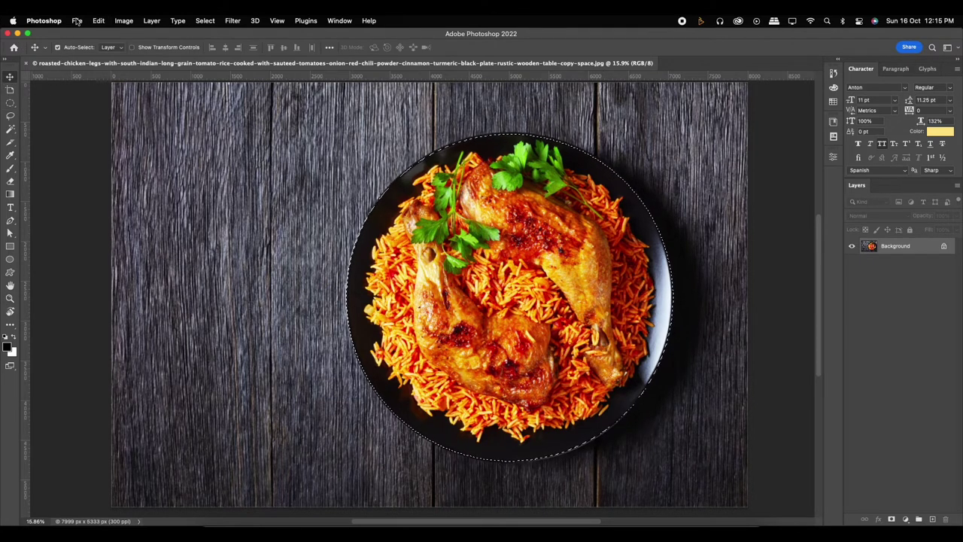
{"action": "left_click", "coordinate": [77, 21]}
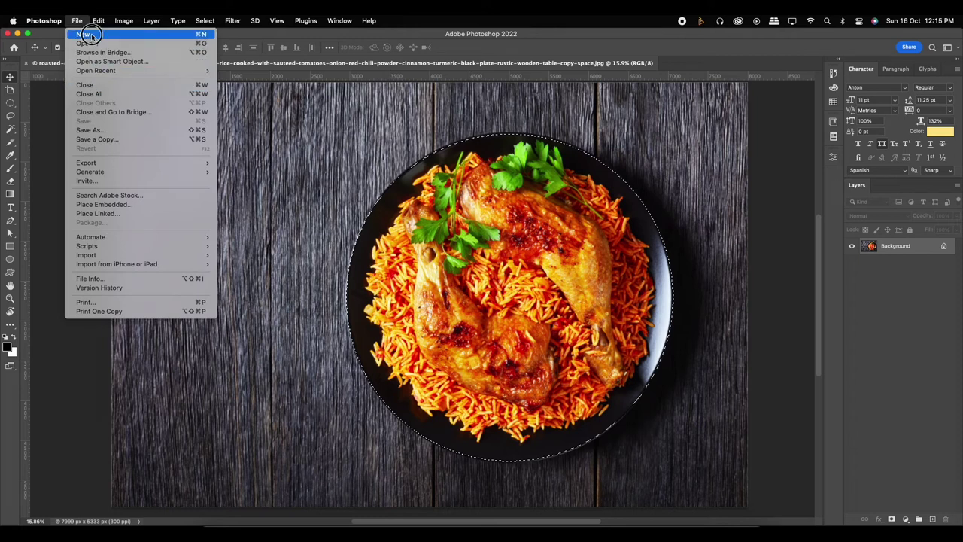
- Create a new 1080 x 1350 px, 200 ppi blank document
{"action": "left_click", "coordinate": [89, 35]}
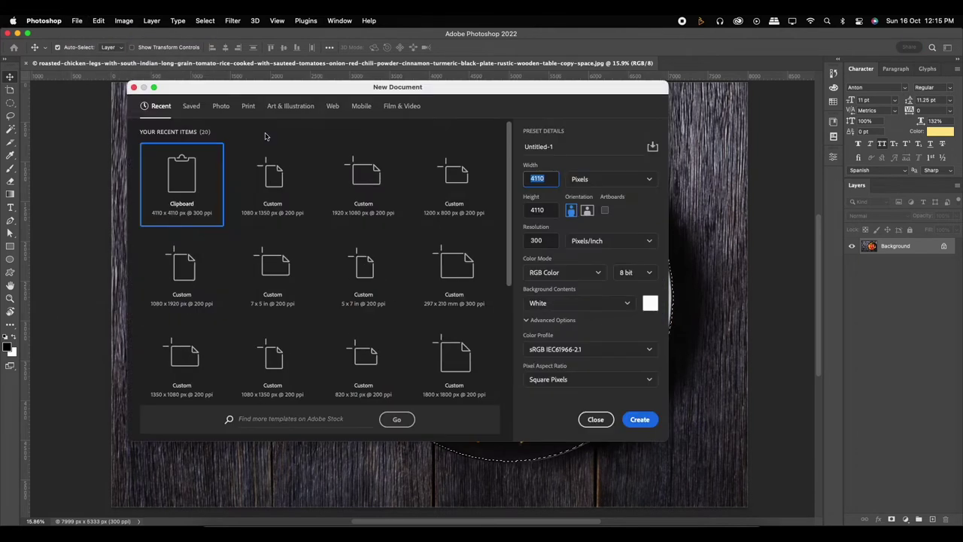
{"action": "left_click", "coordinate": [267, 187]}
{"action": "left_click", "coordinate": [543, 210]}
{"action": "left_click", "coordinate": [549, 242]}
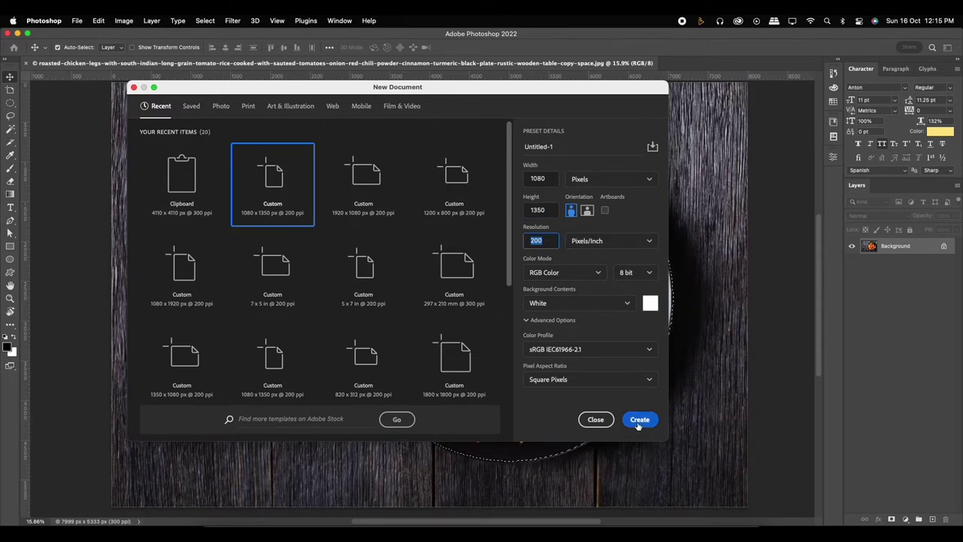
{"action": "left_click", "coordinate": [638, 422]}
- Copy the selected plate from the food photo and paste it into the new document
{"action": "key", "text": "ctrl+Tab"}
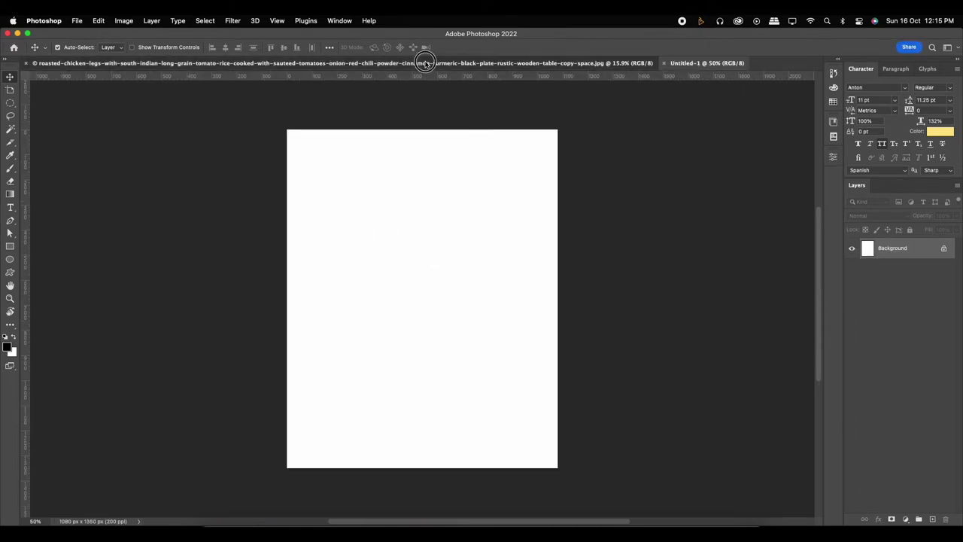
{"action": "key", "text": "super+c"}
{"action": "left_click", "coordinate": [706, 64]}
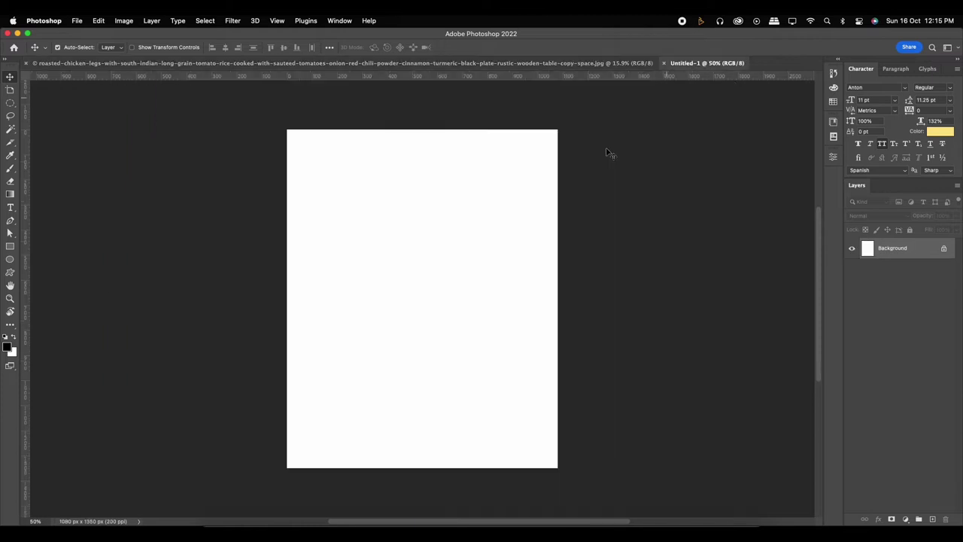
{"action": "key", "text": "super+v"}
{"action": "right_click", "coordinate": [918, 249]}
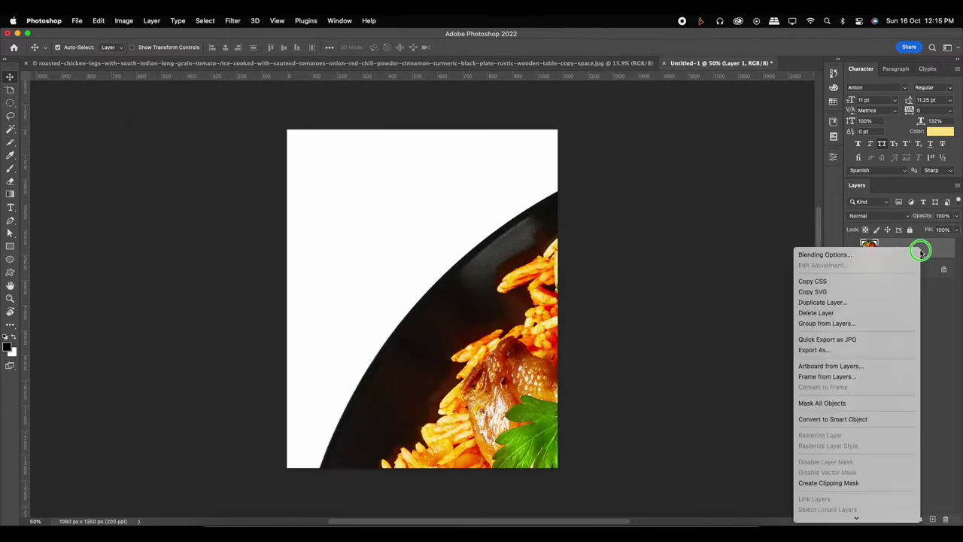
{"action": "left_click", "coordinate": [623, 362]}
- Scale the pasted plate down to about 21% and centre it on the canvas
{"action": "key", "text": "super+t"}
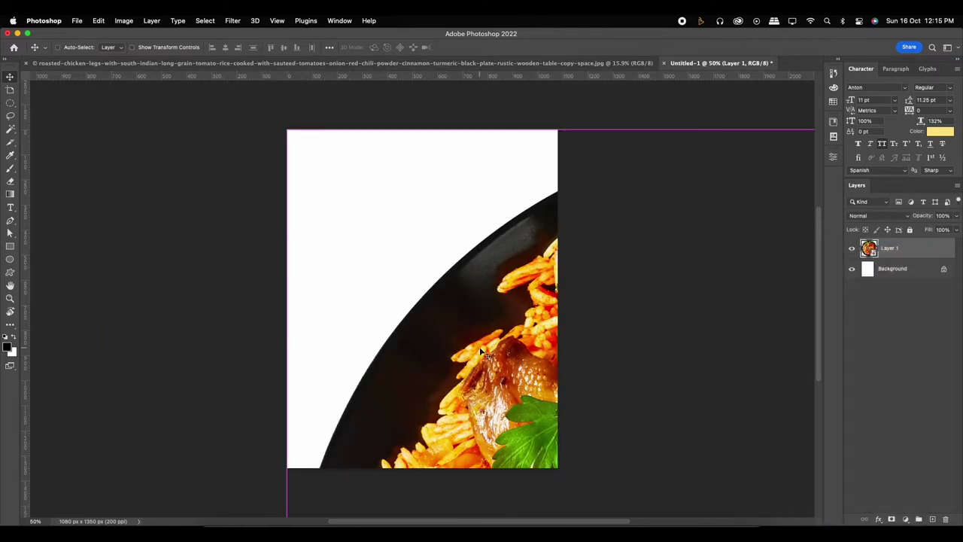
{"action": "left_click_drag", "start_coordinate": [286, 129], "coordinate": [212, 106]}
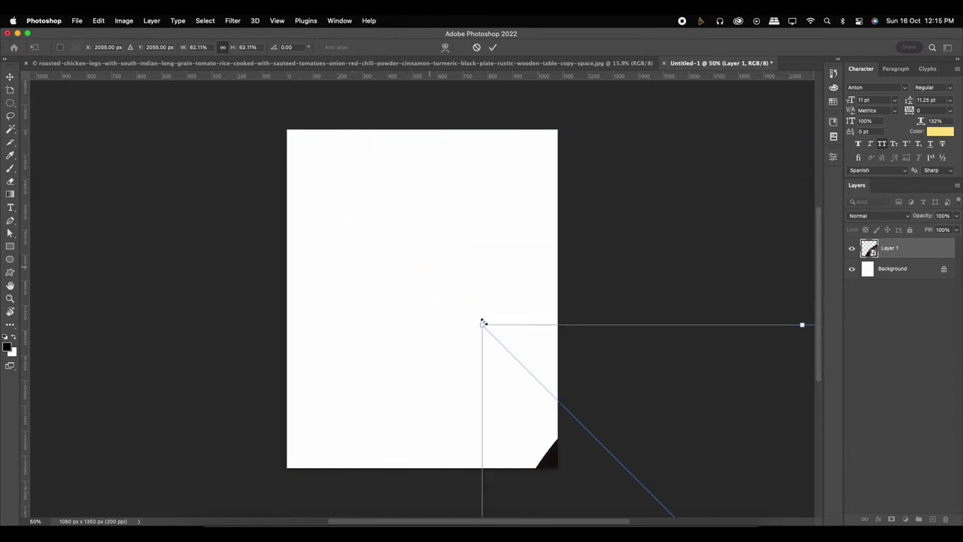
{"action": "mouse_move", "coordinate": [213, 107]}
{"action": "left_mouse_down"}
{"action": "mouse_move", "coordinate": [573, 150]}
{"action": "mouse_move", "coordinate": [560, 183]}
{"action": "left_mouse_up"}
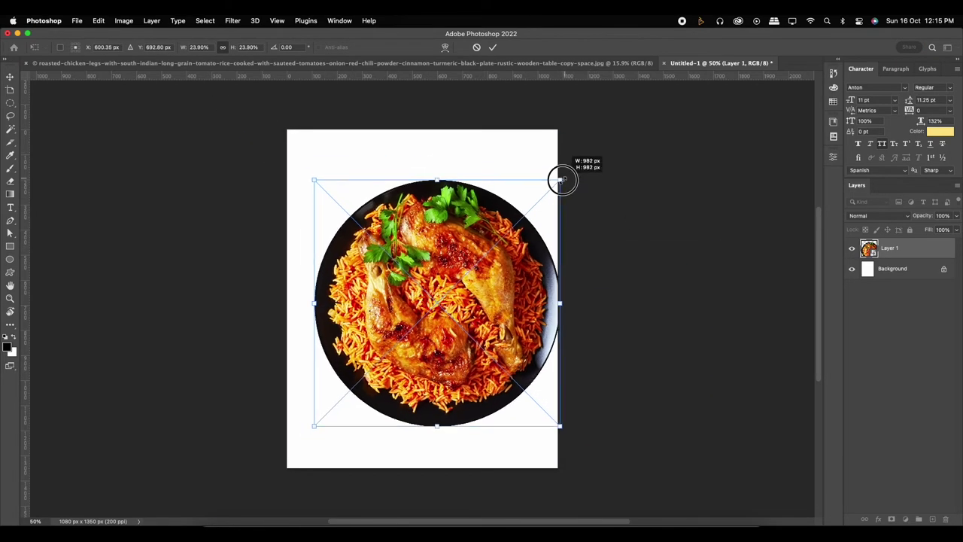
{"action": "left_click_drag", "start_coordinate": [506, 259], "coordinate": [491, 242]}
{"action": "left_click_drag", "start_coordinate": [542, 167], "coordinate": [533, 176]}
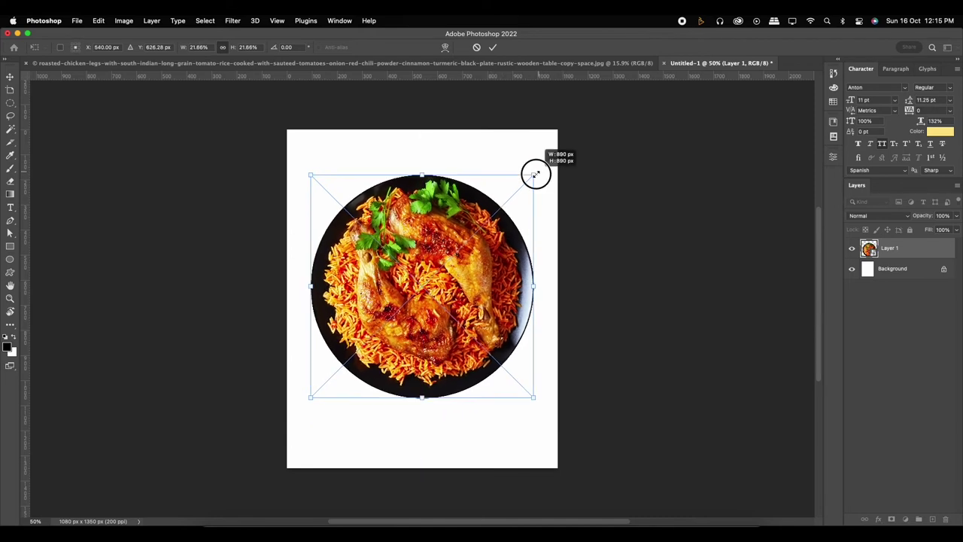
{"action": "left_click_drag", "start_coordinate": [460, 236], "coordinate": [461, 230]}
{"action": "key", "text": "Return"}
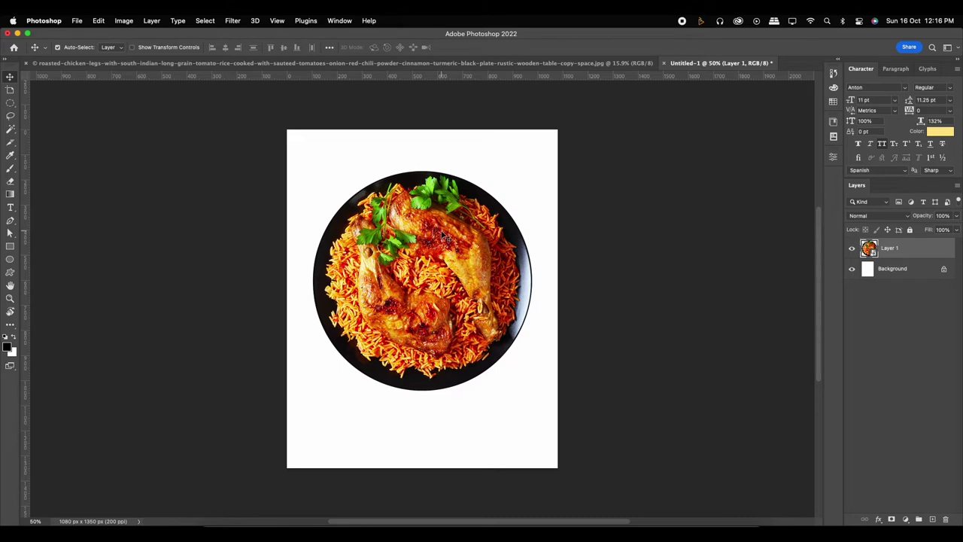
- Copy the whole black grunge texture and paste it above the poster's Background layer
{"action": "left_click", "coordinate": [746, 68]}
{"action": "key", "text": "ctrl+a"}
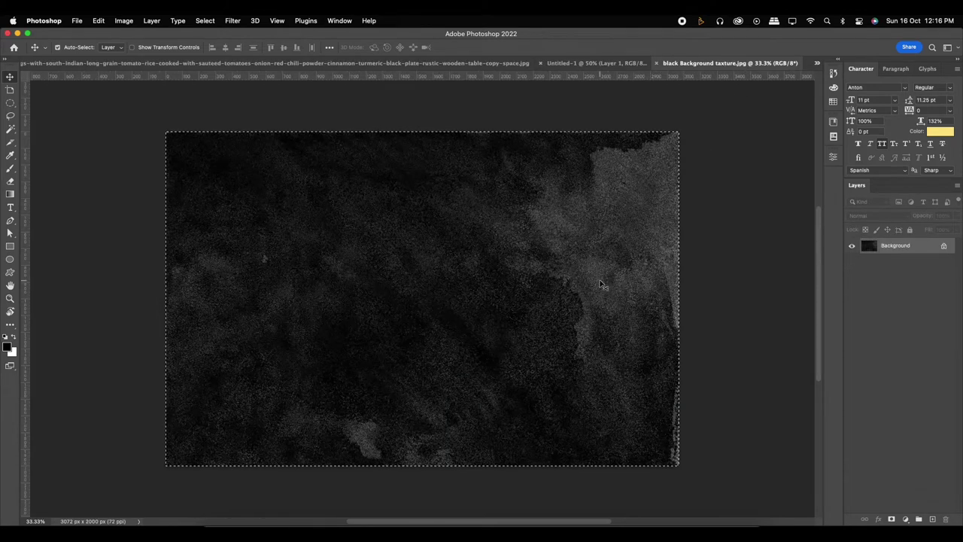
{"action": "key", "text": "ctrl+c"}
{"action": "left_click", "coordinate": [557, 67]}
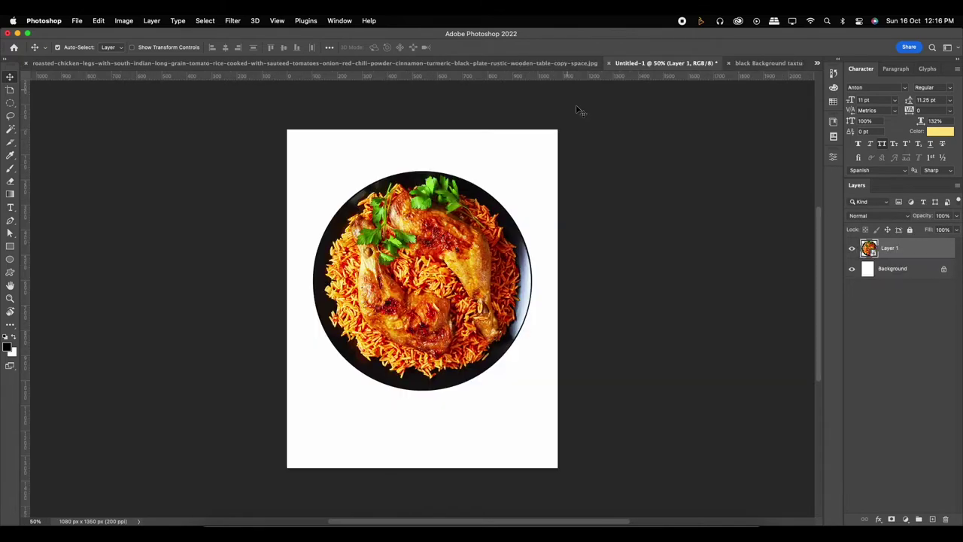
{"action": "left_click", "coordinate": [893, 269]}
{"action": "key", "text": "ctrl+v"}
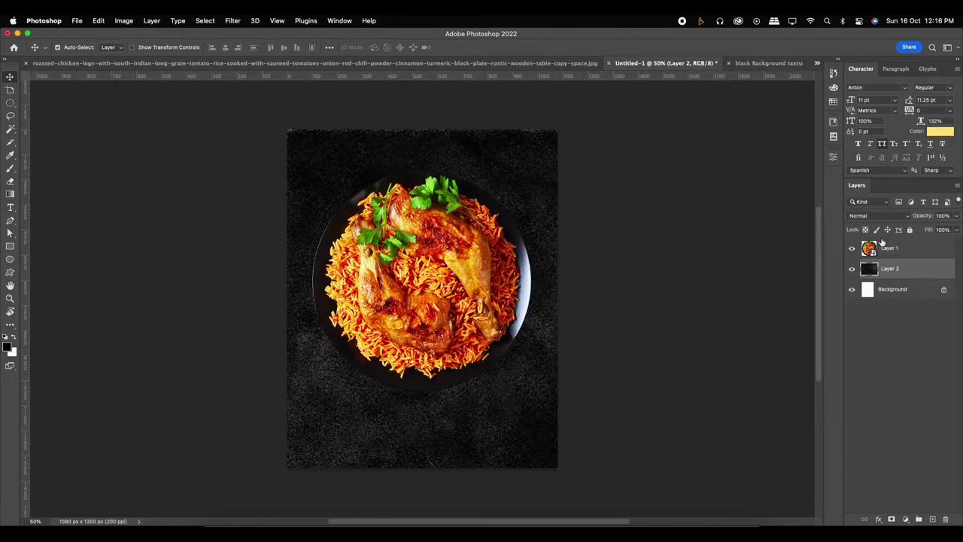
- Rotate the texture 90° and stretch it to fill the entire canvas
{"action": "key", "text": "ctrl+t"}
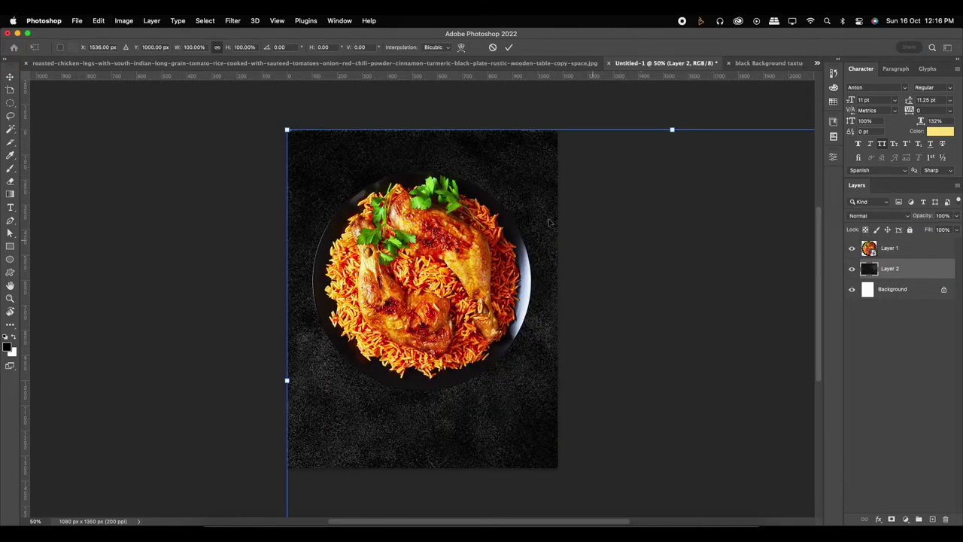
{"action": "left_click_drag", "start_coordinate": [292, 131], "coordinate": [532, 290]}
{"action": "left_click_drag", "start_coordinate": [666, 351], "coordinate": [427, 255]}
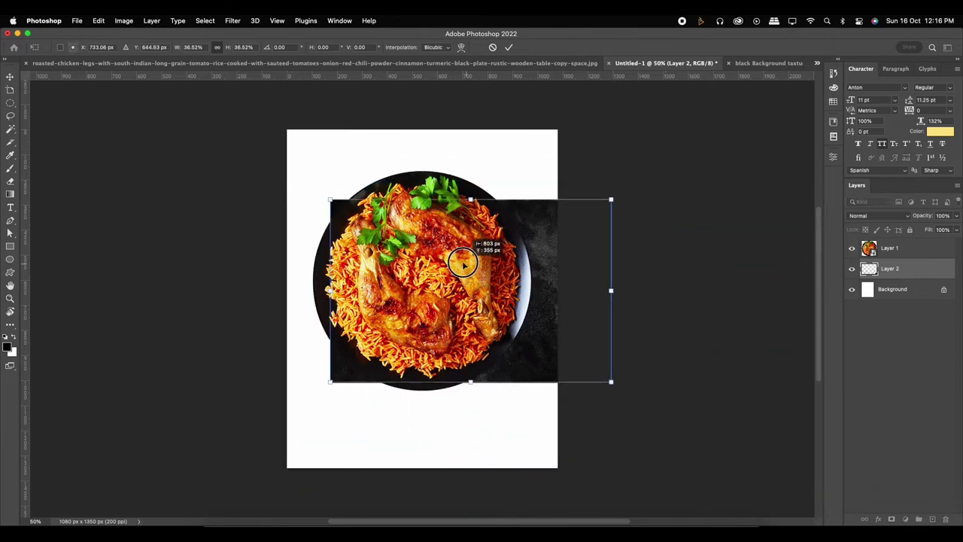
{"action": "left_click_drag", "start_coordinate": [595, 282], "coordinate": [478, 448]}
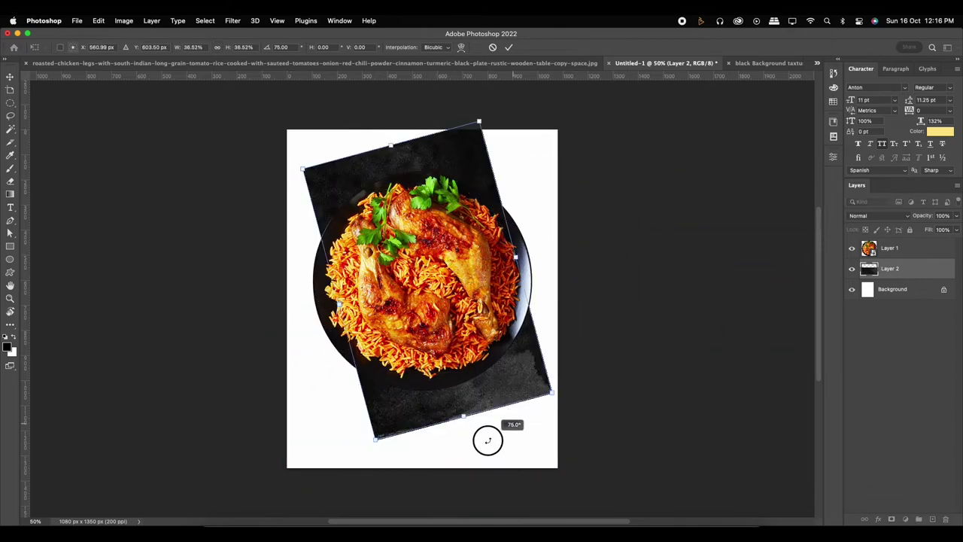
{"action": "left_click_drag", "start_coordinate": [519, 140], "coordinate": [578, 126]}
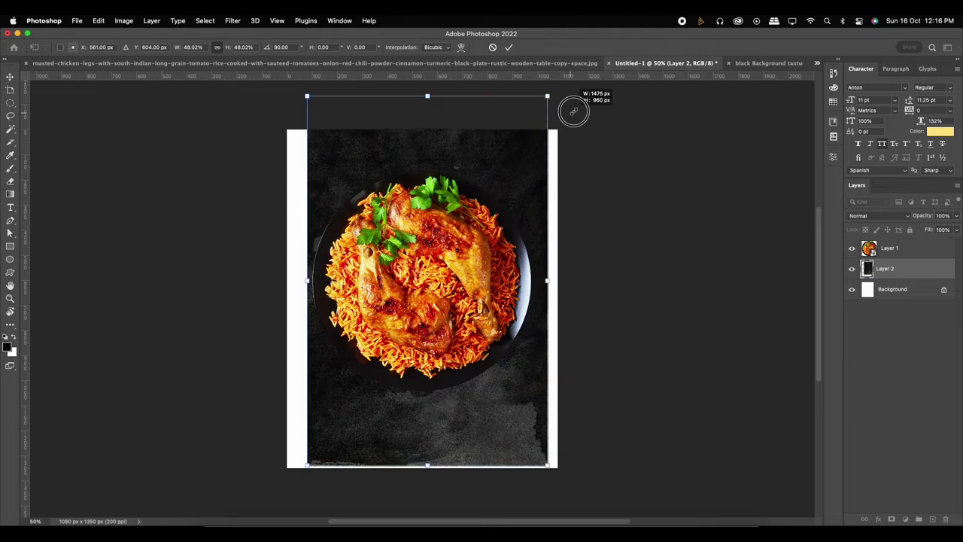
{"action": "left_click_drag", "start_coordinate": [517, 172], "coordinate": [509, 217]}
{"action": "left_click_drag", "start_coordinate": [557, 133], "coordinate": [574, 104]}
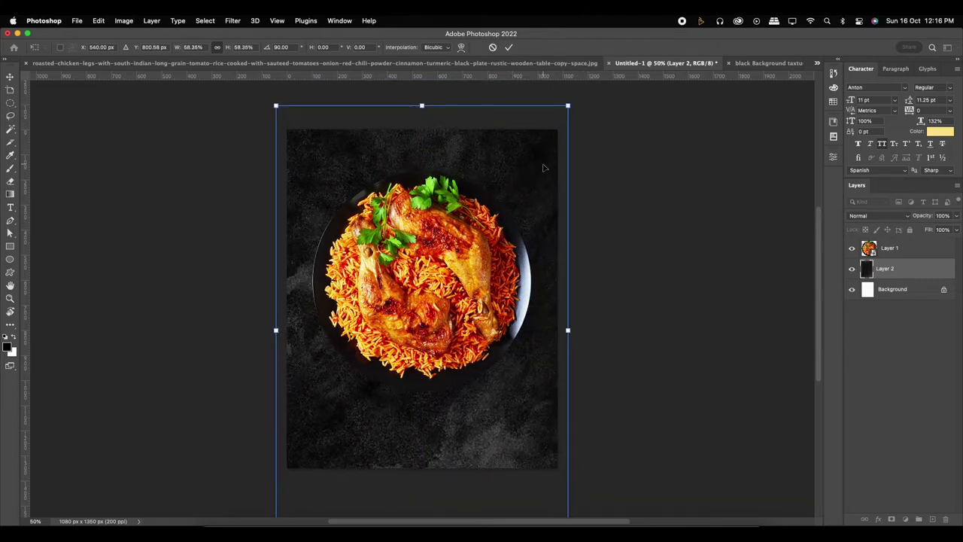
{"action": "key", "text": "Return"}
{"action": "left_click", "coordinate": [879, 293]}
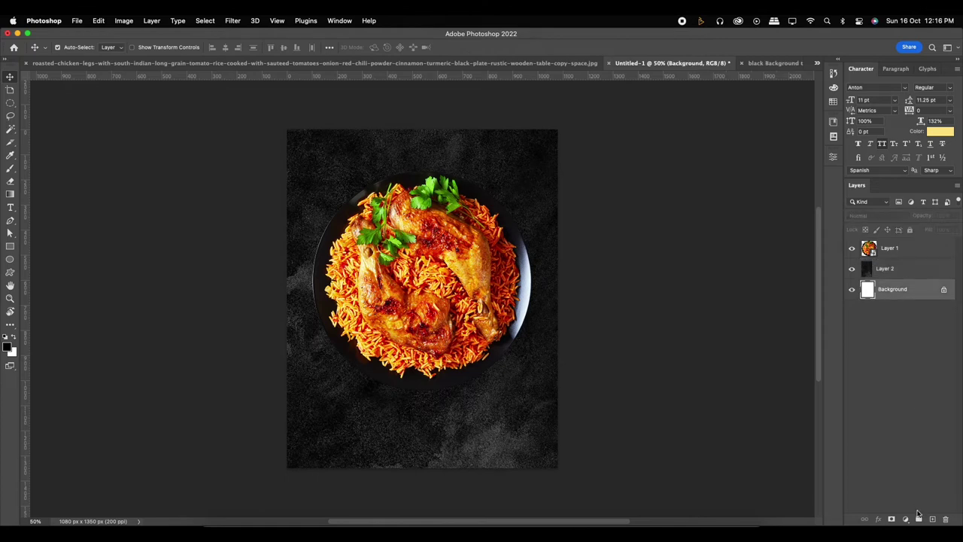
- Add a near-black Solid Color fill layer beneath the texture
{"action": "left_click", "coordinate": [907, 519]}
{"action": "left_click", "coordinate": [913, 292]}
{"action": "left_click", "coordinate": [512, 222]}
{"action": "left_click", "coordinate": [900, 99]}
{"action": "left_click", "coordinate": [853, 269]}
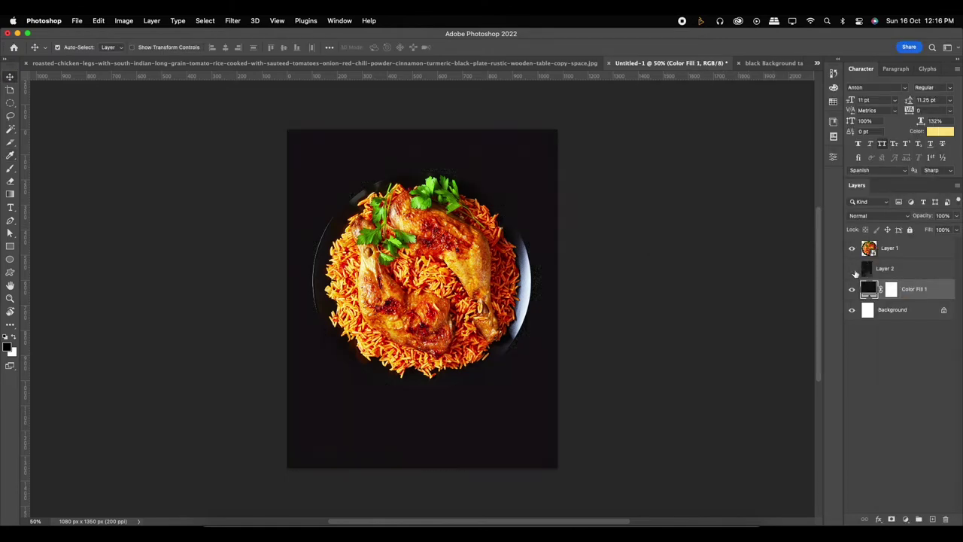
{"action": "left_click", "coordinate": [853, 269]}
- Fade the texture layer to 40% opacity
{"action": "left_click", "coordinate": [911, 271]}
{"action": "left_click", "coordinate": [957, 216]}
{"action": "left_click_drag", "start_coordinate": [953, 229], "coordinate": [929, 230]}
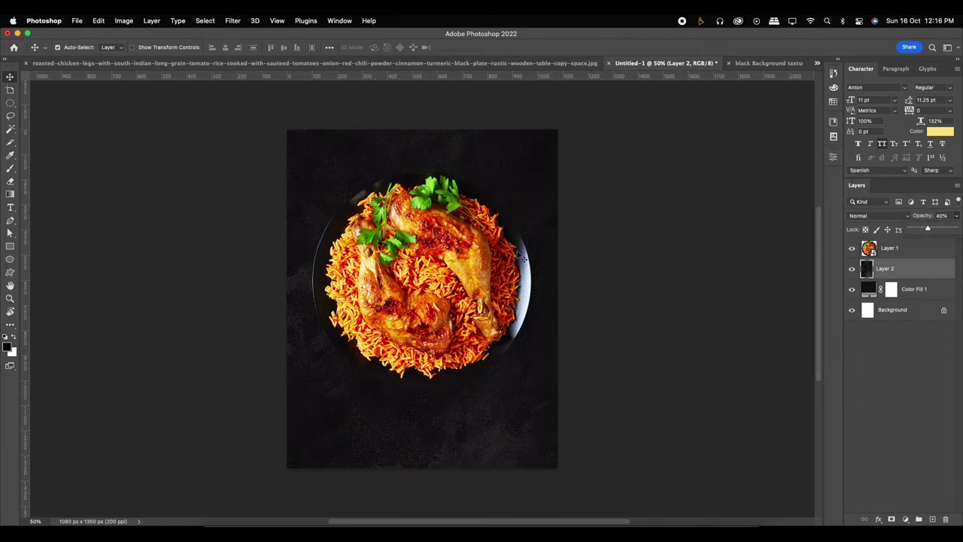
{"action": "left_click", "coordinate": [481, 250]}
- Add the text 'BETTER' in white (#ffffff)
{"action": "key", "text": "t"}
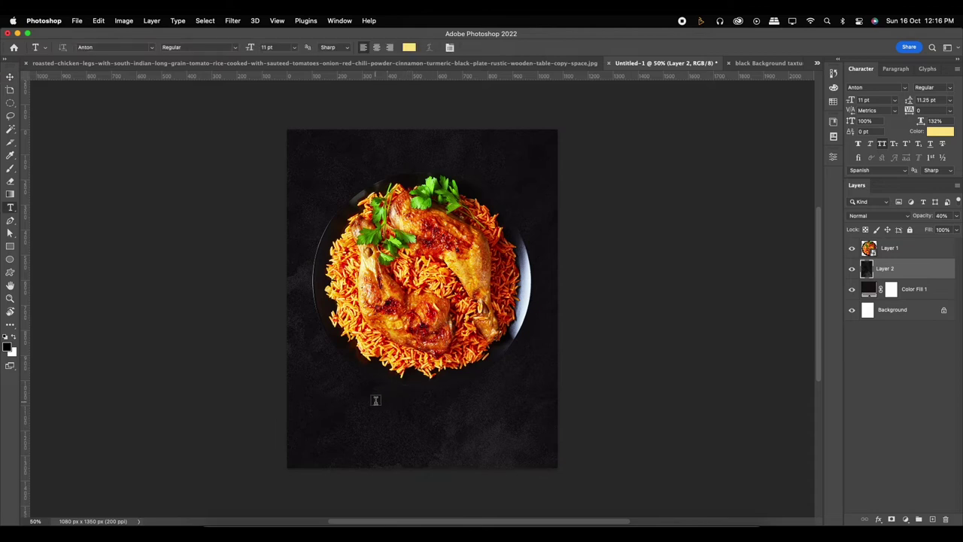
{"action": "left_click", "coordinate": [374, 401]}
{"action": "key", "text": "BackSpace"}
{"action": "type", "text": "BETTER"}
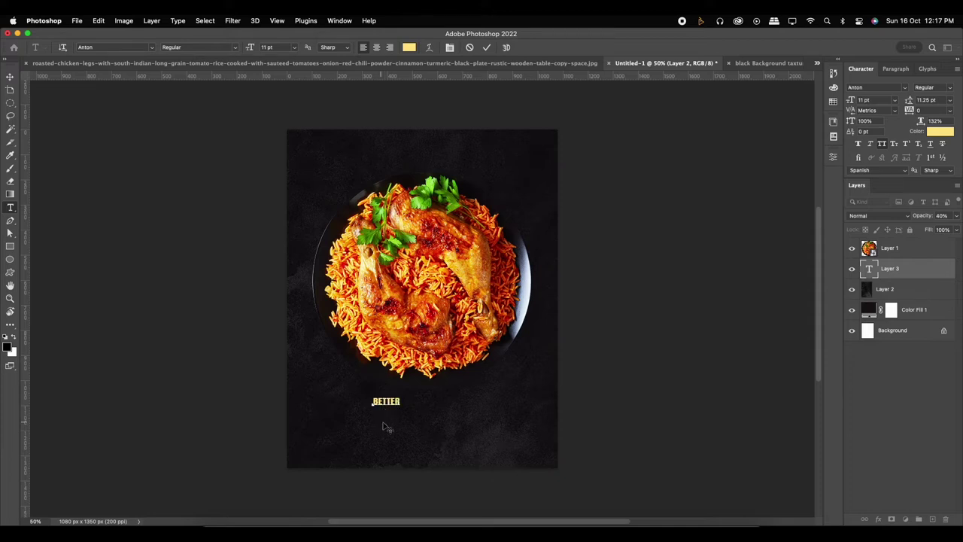
{"action": "left_click", "coordinate": [487, 47]}
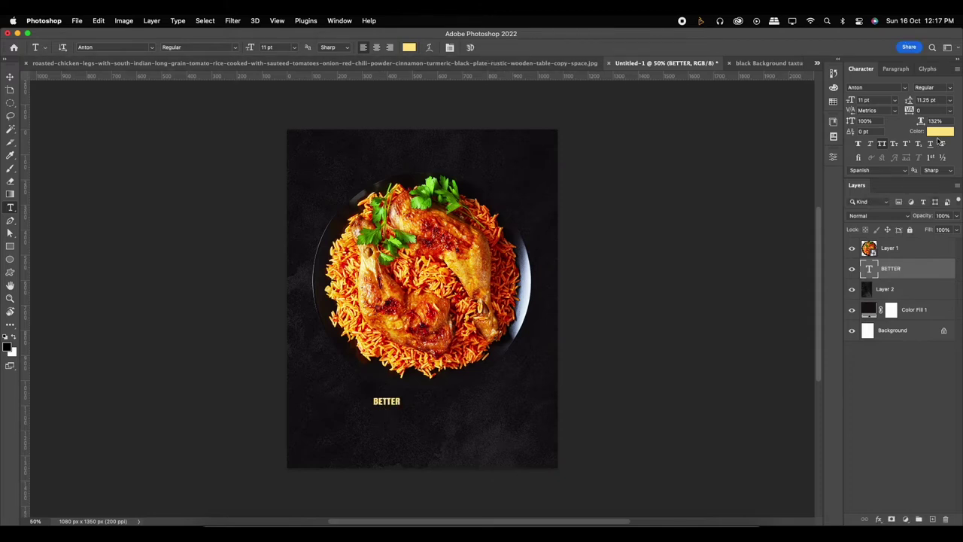
{"action": "left_click", "coordinate": [940, 131]}
{"action": "type", "text": "ffffff"}
{"action": "key", "text": "Return"}
- Enlarge the BETTER text greatly and move it to the top of the poster
{"action": "key", "text": "ctrl+t"}
{"action": "left_click_drag", "start_coordinate": [404, 393], "coordinate": [598, 262]}
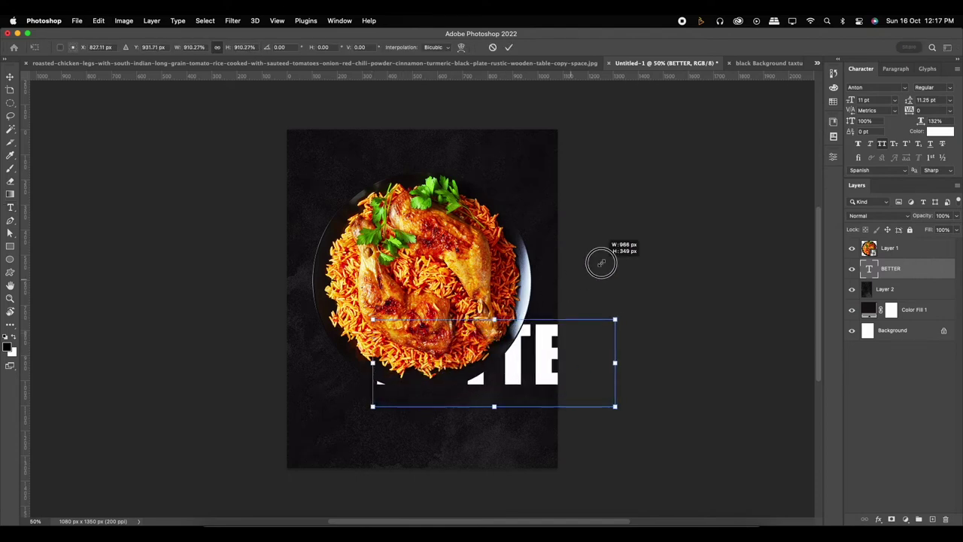
{"action": "mouse_move", "coordinate": [559, 333]}
{"action": "left_mouse_down"}
{"action": "mouse_move", "coordinate": [499, 210]}
{"action": "mouse_move", "coordinate": [543, 162]}
{"action": "left_mouse_up"}
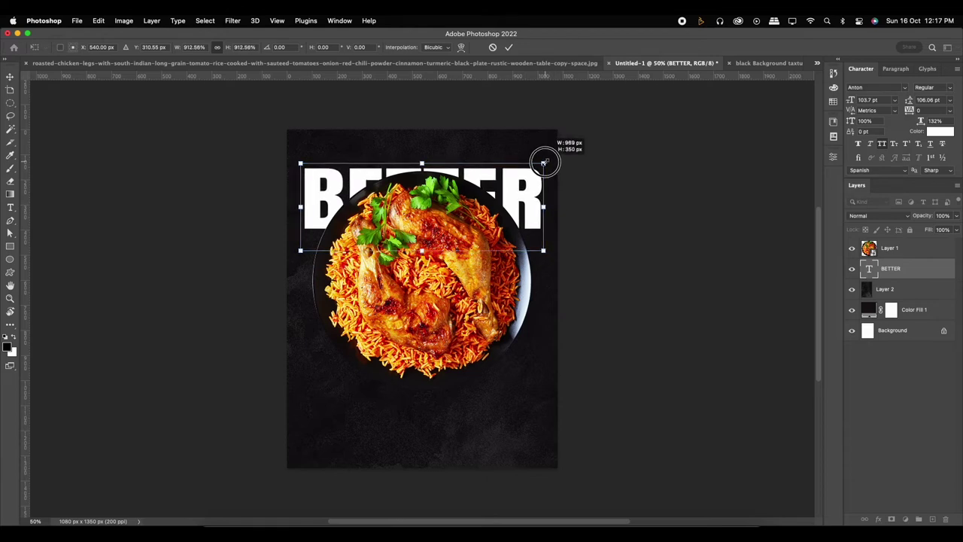
{"action": "key", "text": "Return"}
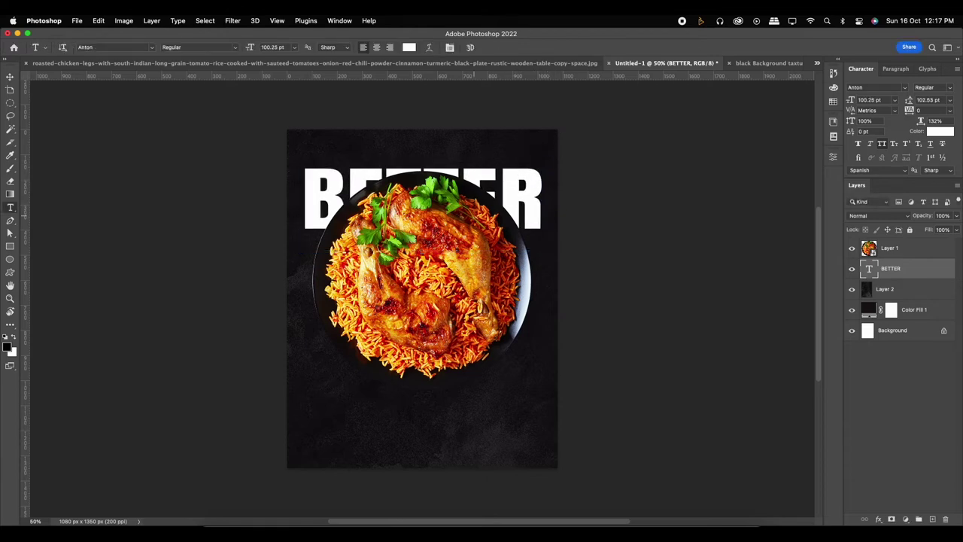
- Start scaling the plate layer down from its corner
{"action": "key", "text": "v"}
{"action": "left_click", "coordinate": [468, 220]}
{"action": "key", "text": "ctrl+t"}
{"action": "mouse_move", "coordinate": [529, 172]}
{"action": "left_mouse_down"}
{"action": "mouse_move", "coordinate": [524, 183]}
{"action": "mouse_move", "coordinate": [470, 174]}
{"action": "mouse_move", "coordinate": [474, 189]}
{"action": "mouse_move", "coordinate": [524, 188]}
{"action": "mouse_move", "coordinate": [489, 249]}
{"action": "left_mouse_up"}
- Apply the plate's resize and rotation
{"action": "key", "text": "Return"}
{"action": "key", "text": "ctrl+t"}
{"action": "key", "text": "Return"}
{"action": "key", "text": "ctrl+a"}
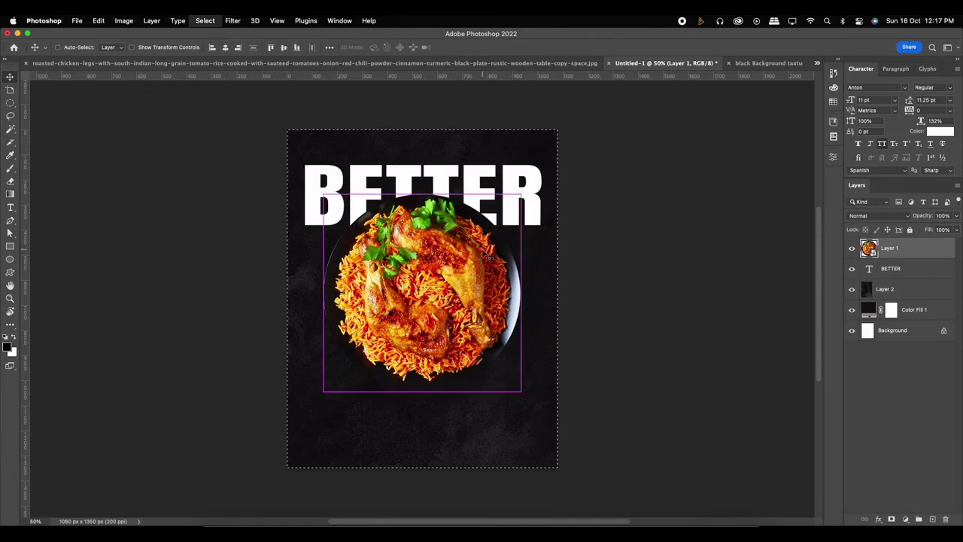
{"action": "key", "text": "ctrl+d"}
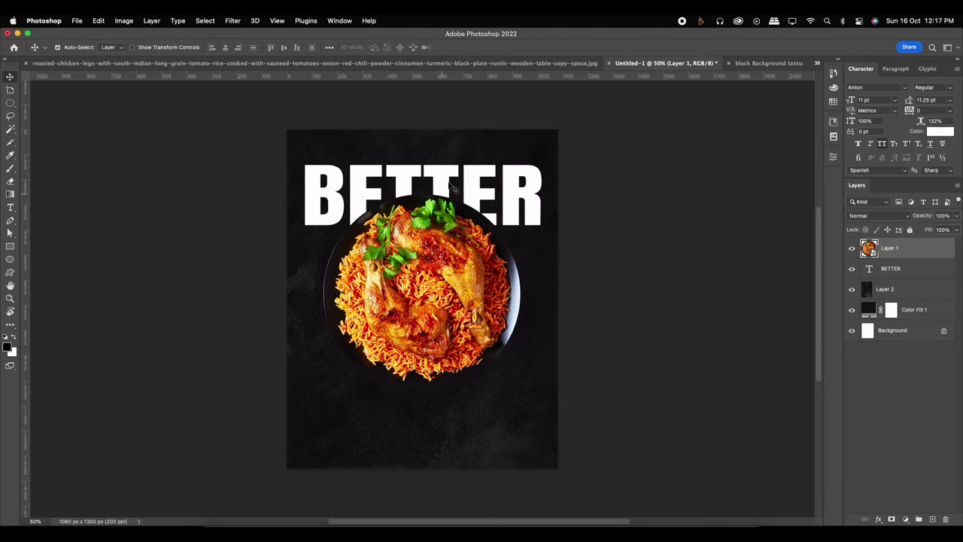
- Alt-drag copies of the BETTER line to stack them beneath the original
{"action": "left_click", "coordinate": [449, 172]}
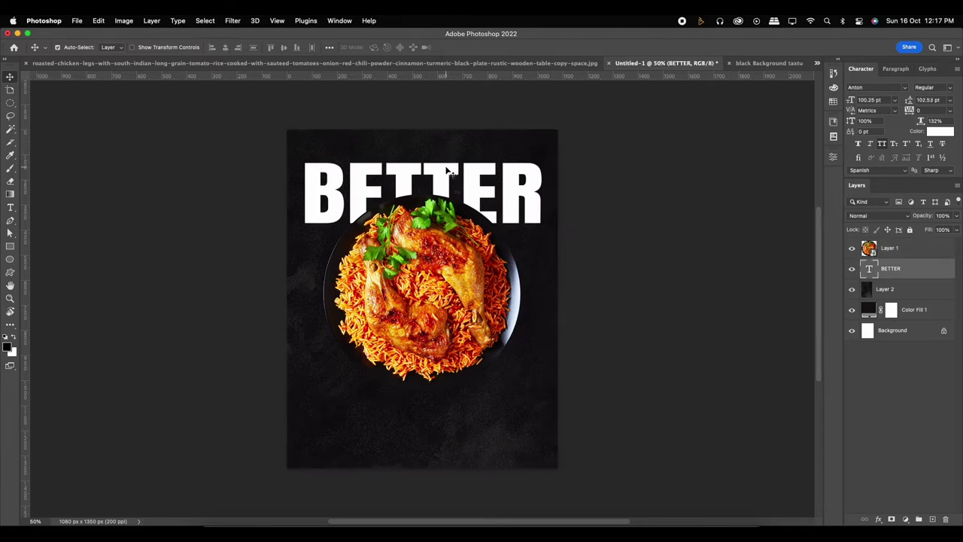
{"action": "key", "text": "ctrl+a"}
{"action": "key", "text": "ctrl+d"}
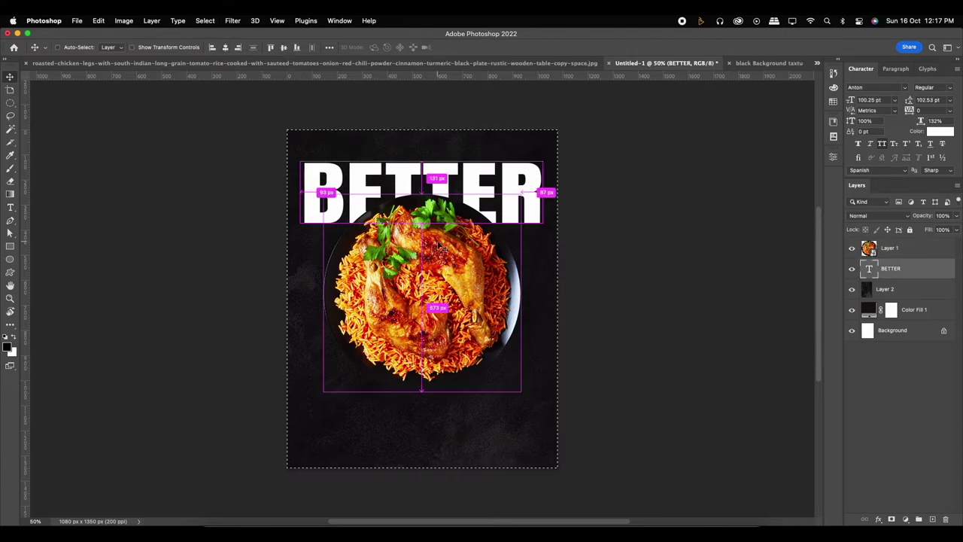
{"action": "left_click_drag", "start_coordinate": [530, 175], "coordinate": [533, 236]}
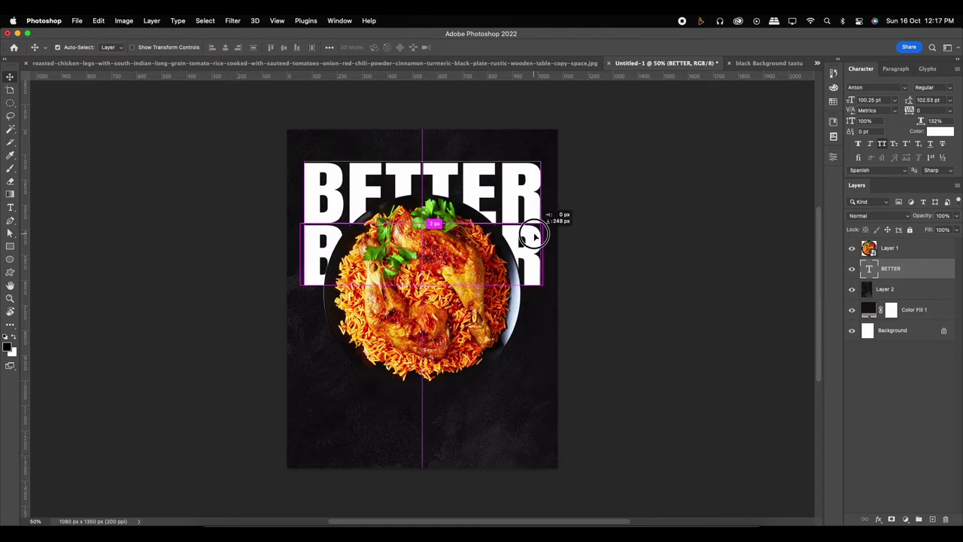
{"action": "left_click_drag", "start_coordinate": [533, 236], "coordinate": [536, 365]}
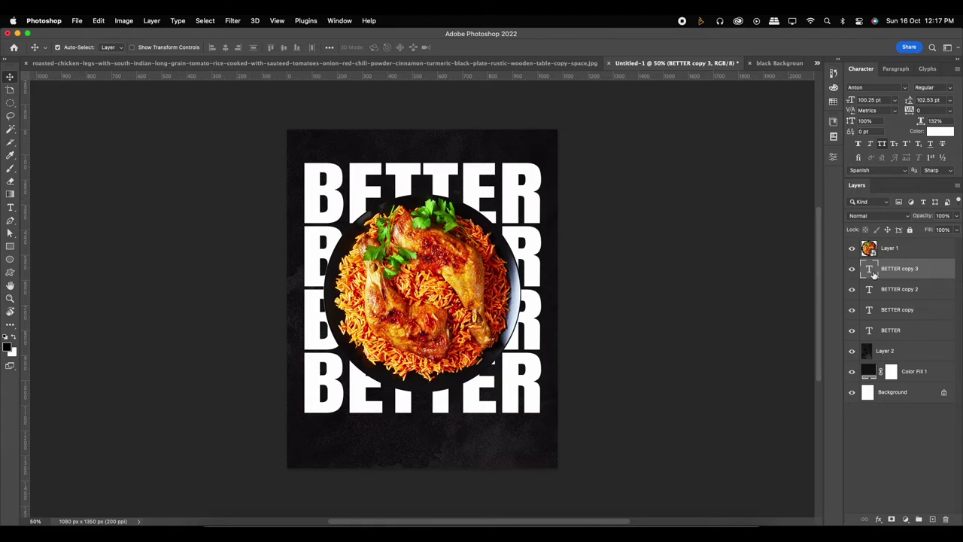
- Group the four BETTER text layers and shrink the group slightly, nudging it up
{"action": "left_click", "coordinate": [892, 332], "text": "shift"}
{"action": "key", "text": "ctrl+g"}
{"action": "key", "text": "ctrl+t"}
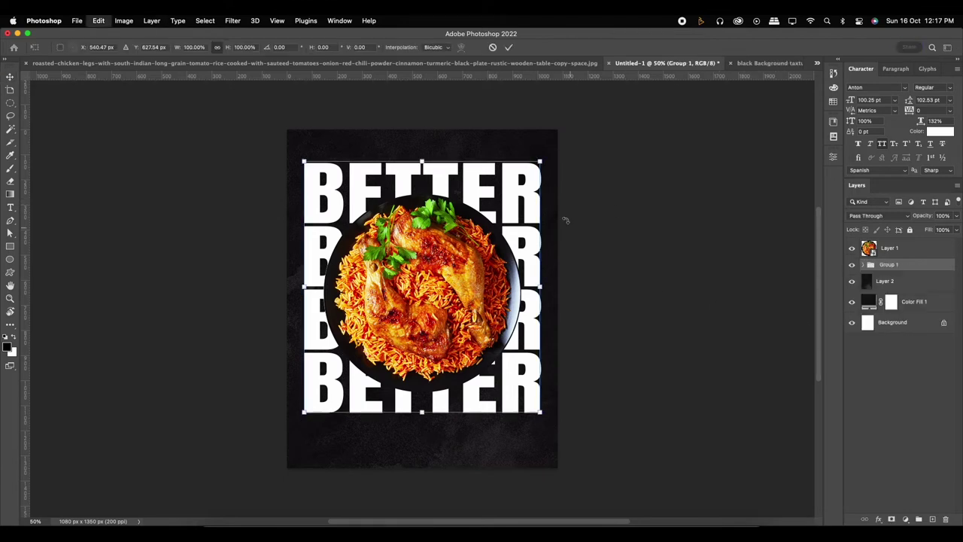
{"action": "left_click_drag", "start_coordinate": [542, 159], "coordinate": [540, 163]}
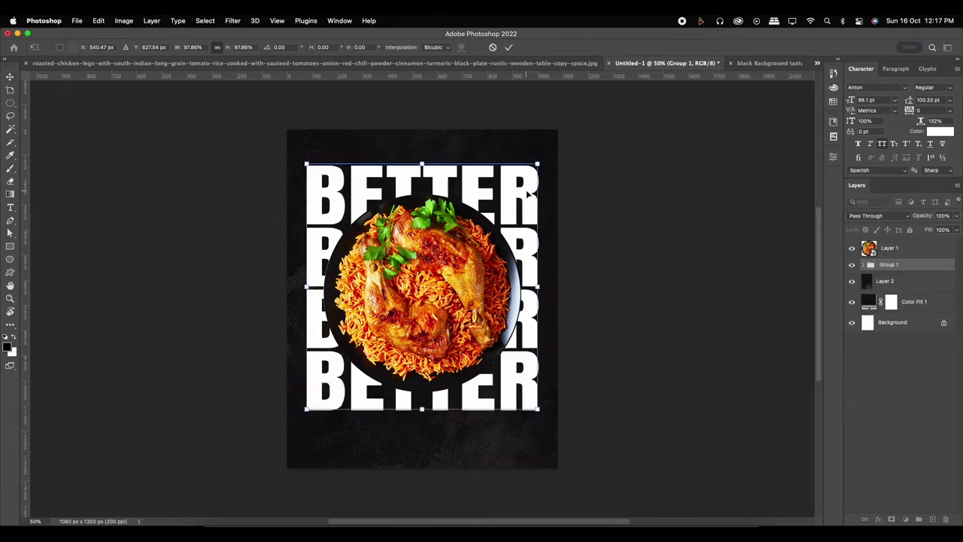
{"action": "key", "text": "shift+Up"}
{"action": "key", "text": "Return"}
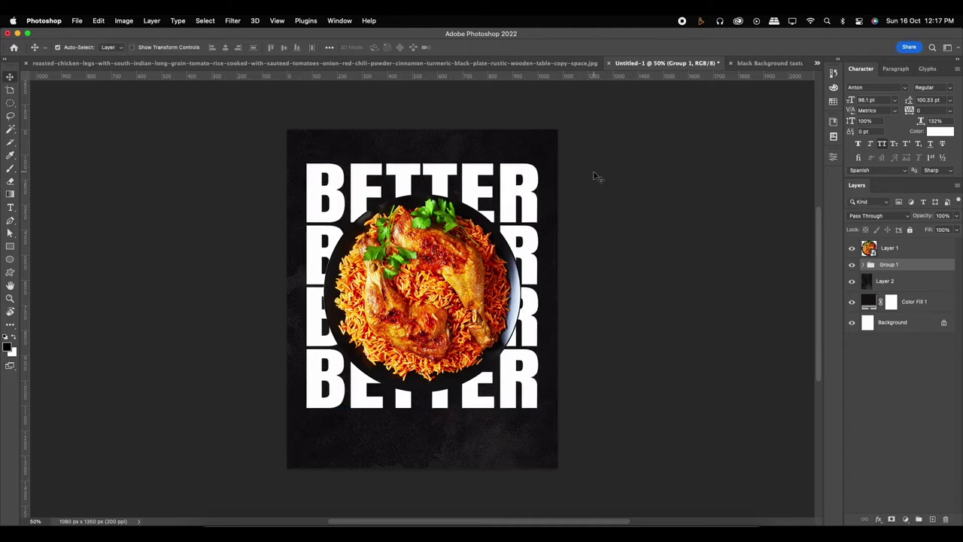
- Shift the plate slightly up and left, then open its Layer Style dialog
{"action": "left_click", "coordinate": [466, 281]}
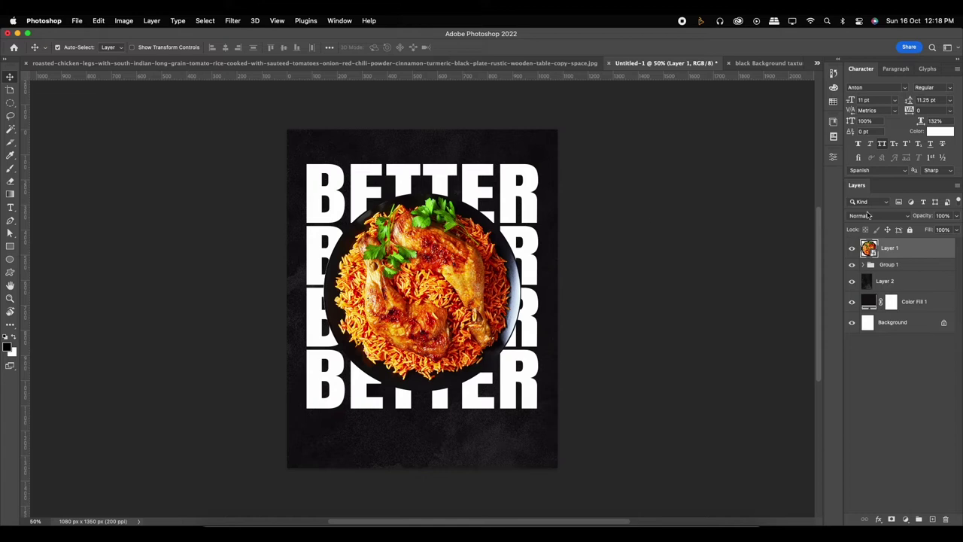
{"action": "left_click", "coordinate": [889, 270]}
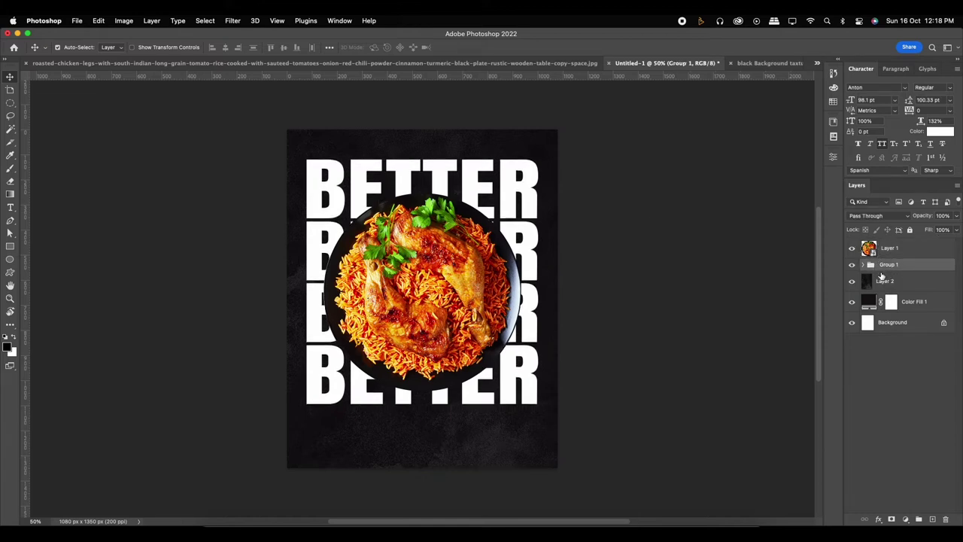
{"action": "left_click_drag", "start_coordinate": [455, 272], "coordinate": [428, 223]}
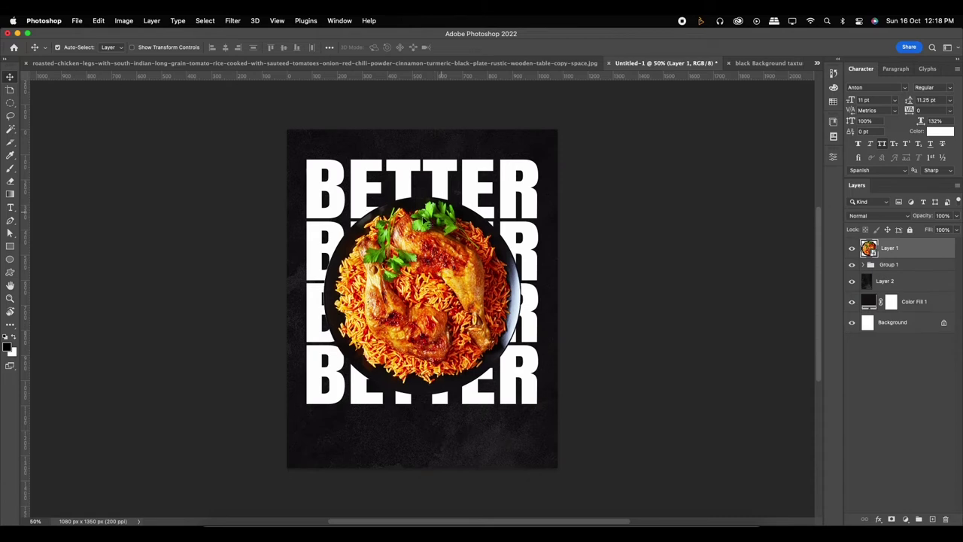
{"action": "left_click_drag", "start_coordinate": [449, 248], "coordinate": [447, 242]}
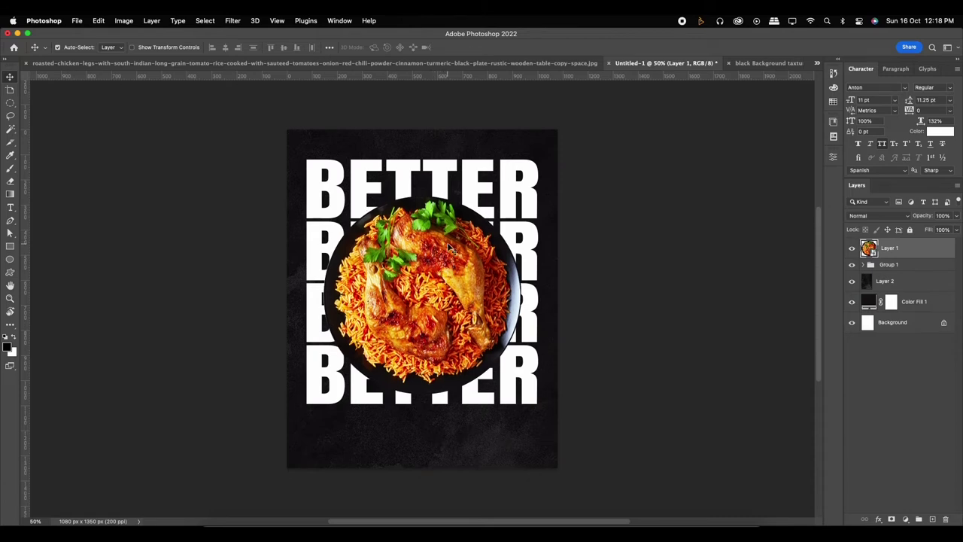
{"action": "double_click", "coordinate": [920, 251]}
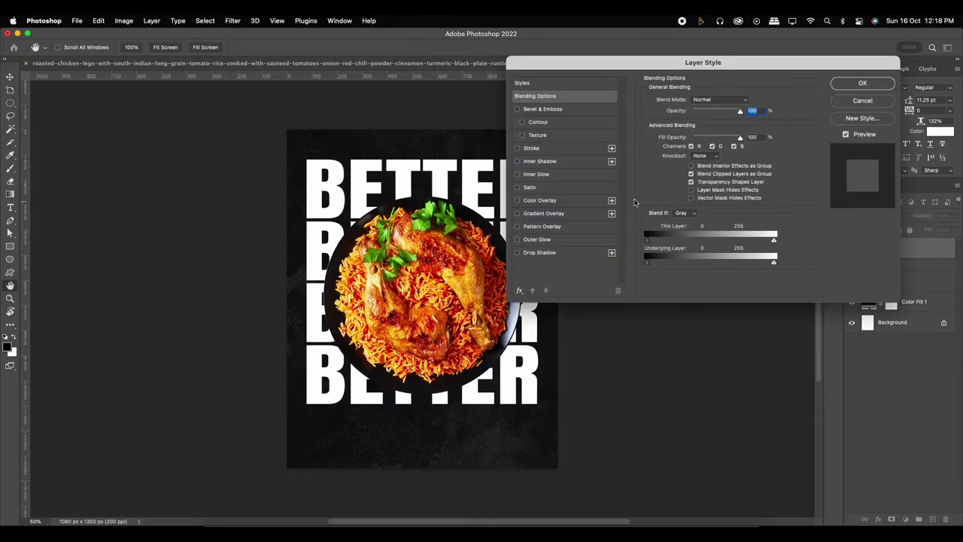
- Give the plate a large drop shadow (distance 195 px, size 122 px) at 80% opacity
{"action": "left_click", "coordinate": [536, 253]}
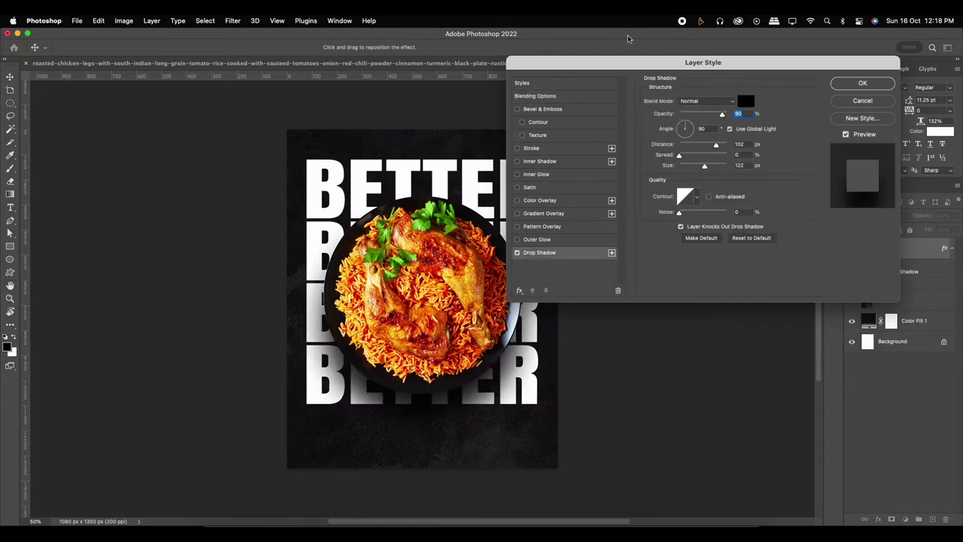
{"action": "left_click_drag", "start_coordinate": [619, 64], "coordinate": [661, 61]}
{"action": "left_click_drag", "start_coordinate": [766, 111], "coordinate": [771, 112]}
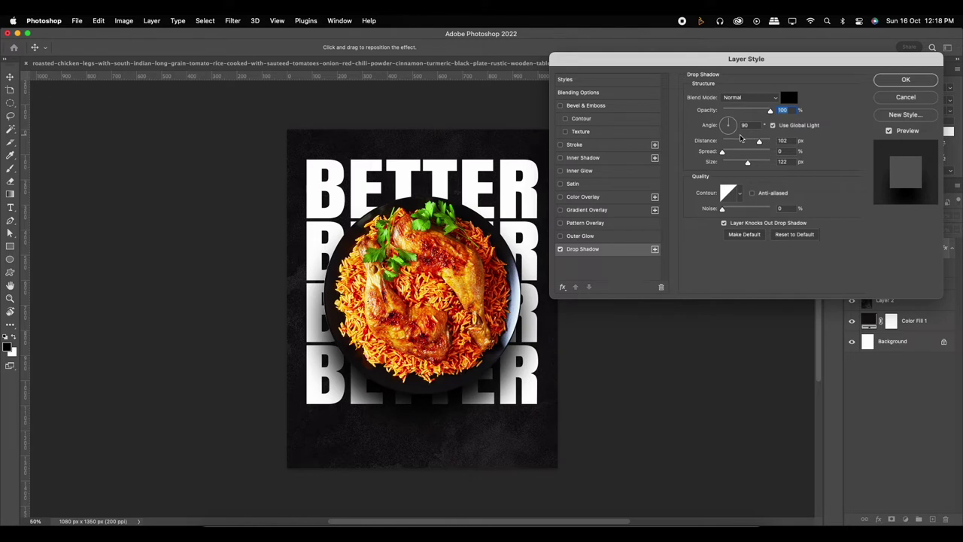
{"action": "left_click", "coordinate": [725, 118]}
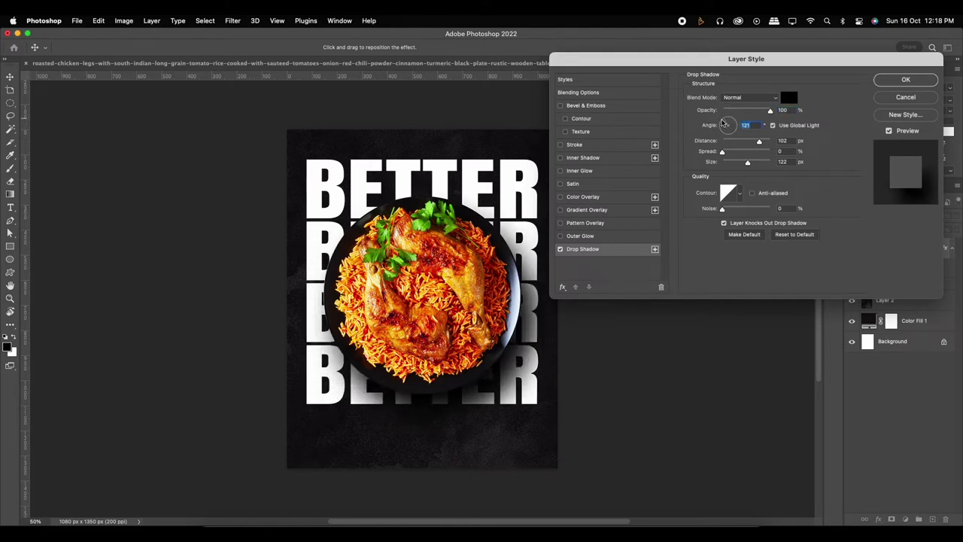
{"action": "mouse_move", "coordinate": [505, 367]}
{"action": "left_mouse_down"}
{"action": "mouse_move", "coordinate": [520, 368]}
{"action": "mouse_move", "coordinate": [537, 338]}
{"action": "left_mouse_up"}
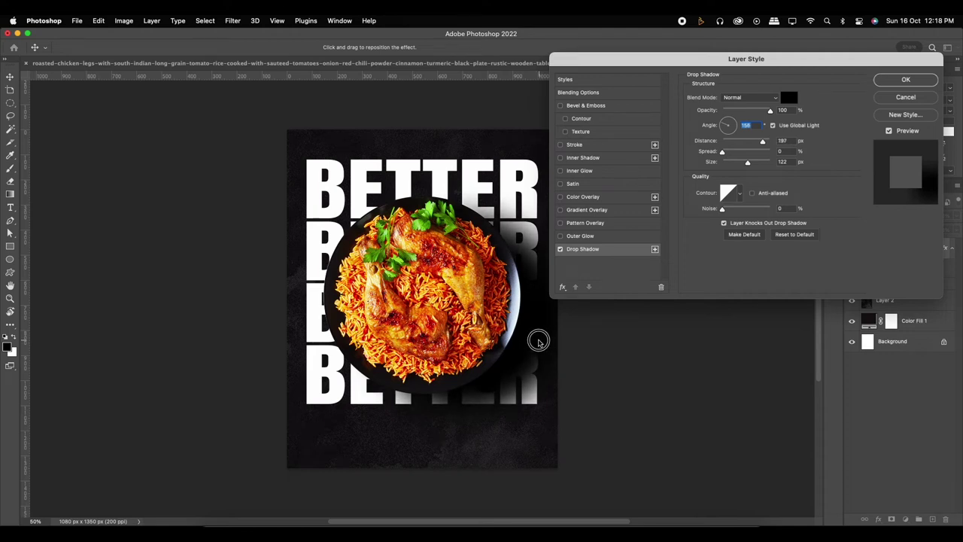
{"action": "left_click_drag", "start_coordinate": [770, 111], "coordinate": [767, 111]}
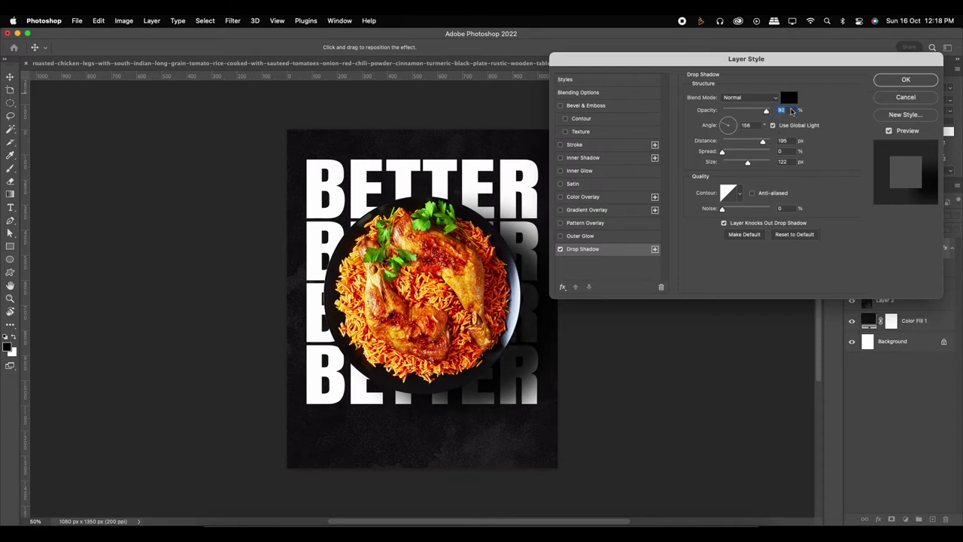
{"action": "left_click", "coordinate": [901, 80]}
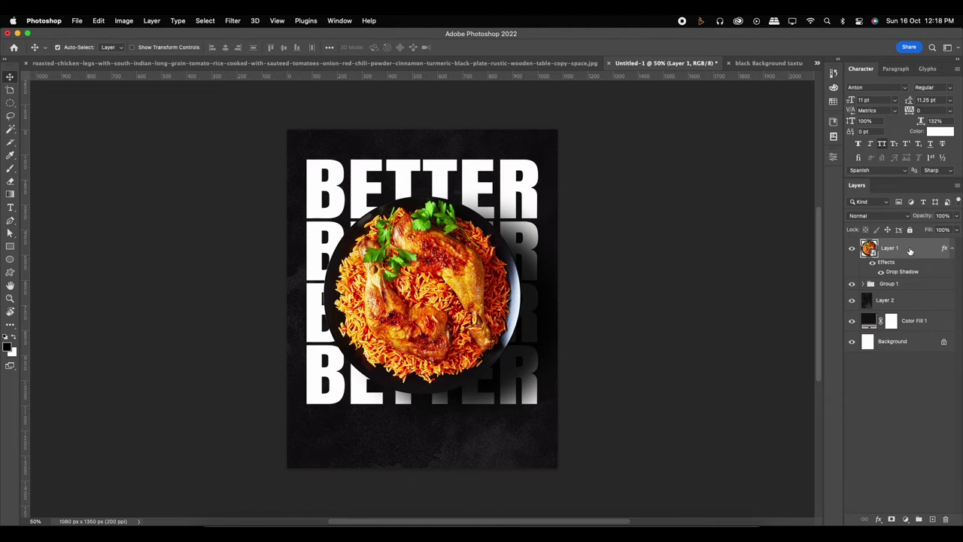
- Reopen the plate's drop shadow and lighten its opacity a little more
{"action": "double_click", "coordinate": [901, 271]}
{"action": "left_click_drag", "start_coordinate": [765, 113], "coordinate": [763, 110]}
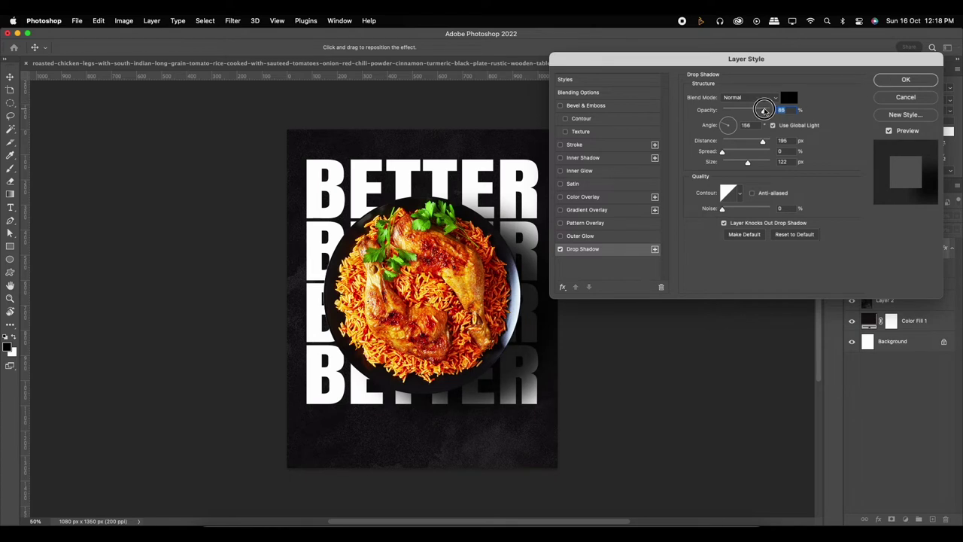
{"action": "left_click", "coordinate": [906, 80]}
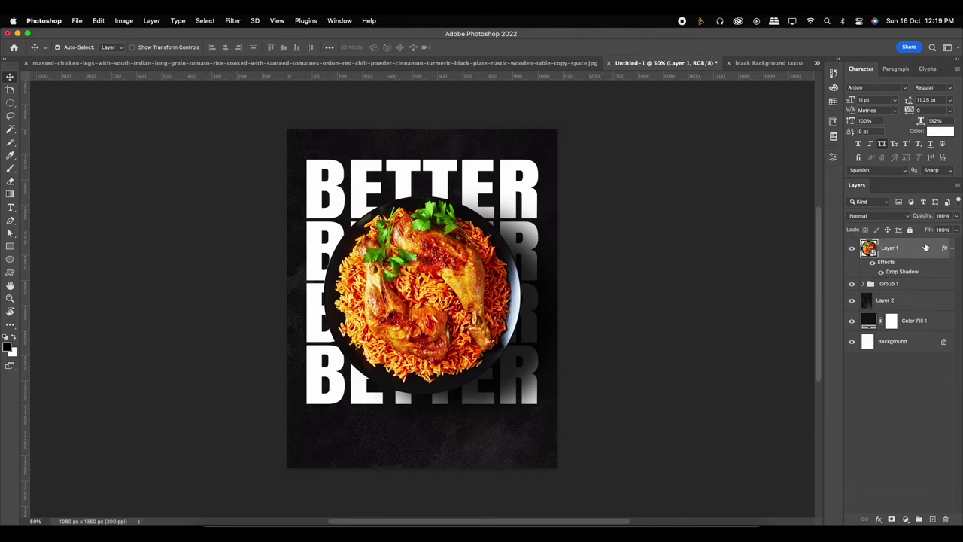
{"action": "key", "text": "t"}
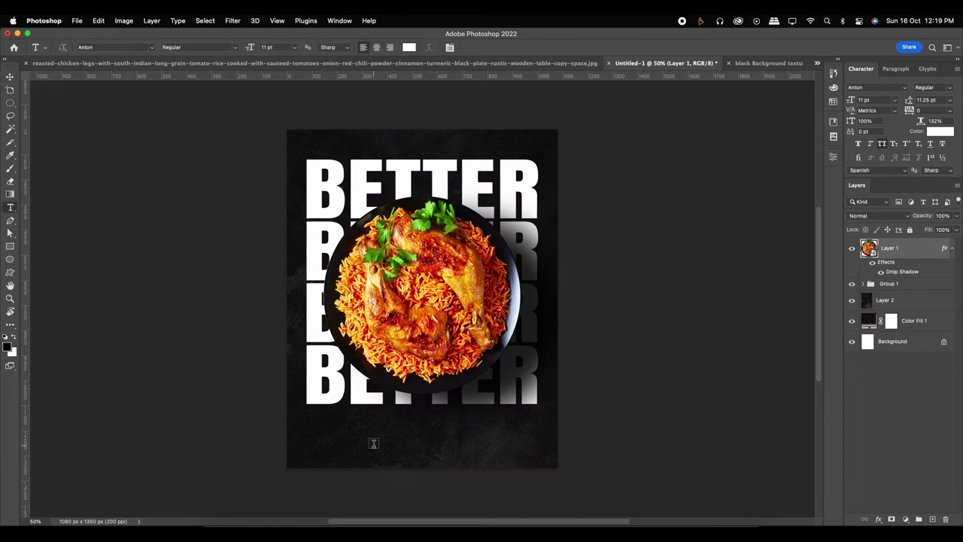
- Add white 'ORDER NOW!' text below the plate, scaled about 248% and horizontally centred
{"action": "left_click", "coordinate": [373, 444]}
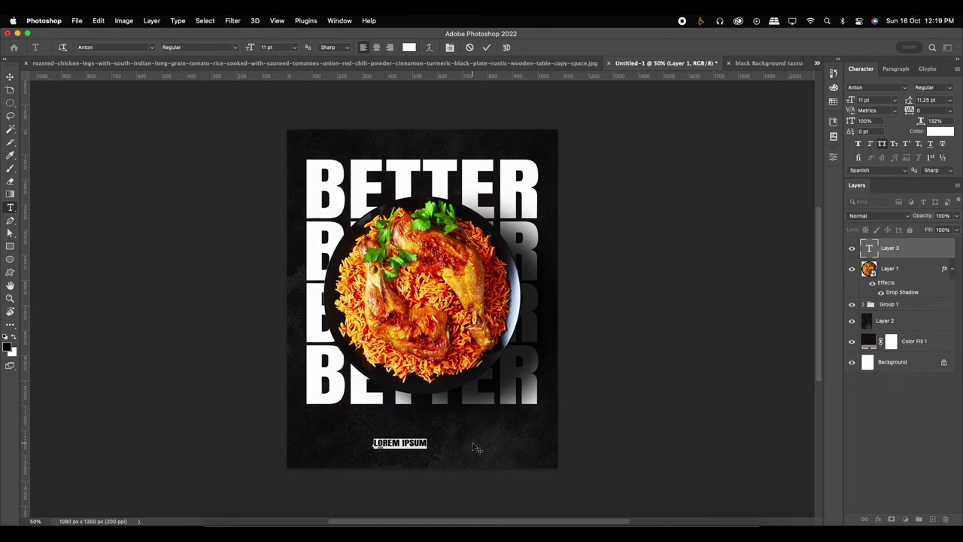
{"action": "type", "text": "or"}
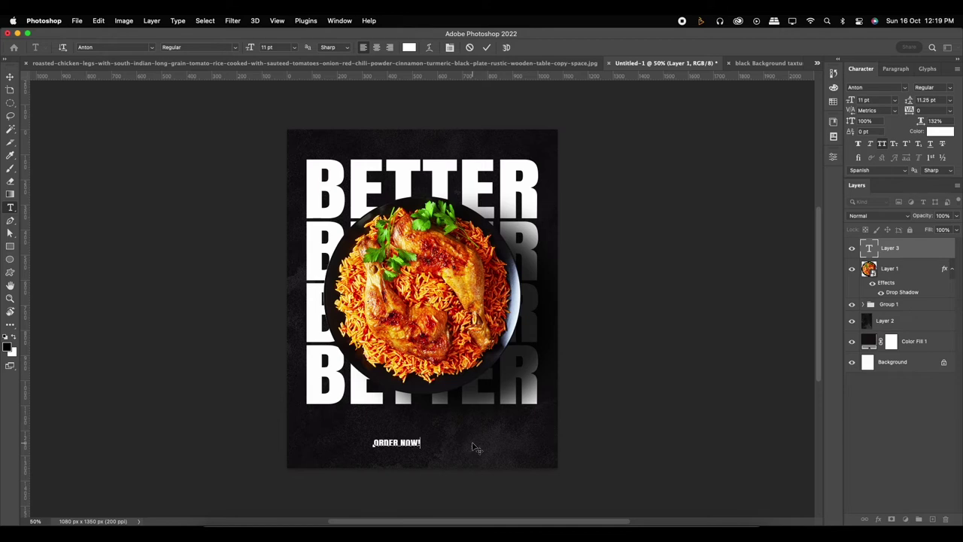
{"action": "left_click", "coordinate": [487, 47]}
{"action": "key", "text": "ctrl+t"}
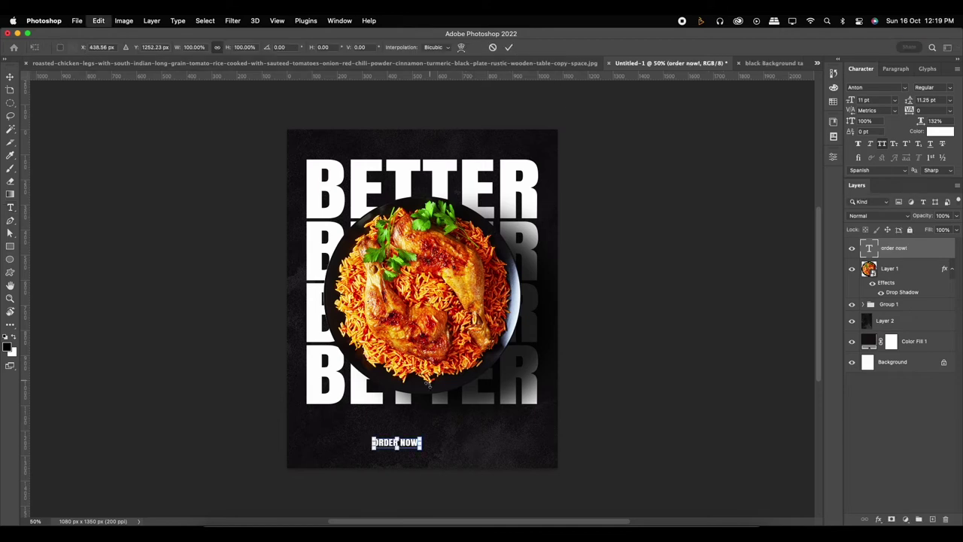
{"action": "mouse_move", "coordinate": [424, 434]}
{"action": "left_mouse_down"}
{"action": "mouse_move", "coordinate": [451, 423]}
{"action": "mouse_move", "coordinate": [448, 439]}
{"action": "left_mouse_up"}
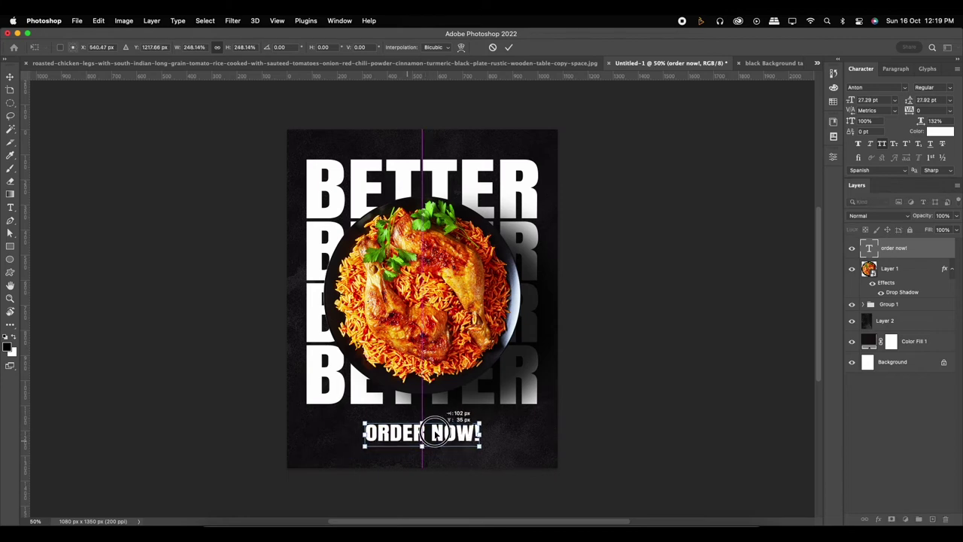
{"action": "key", "text": "Return"}
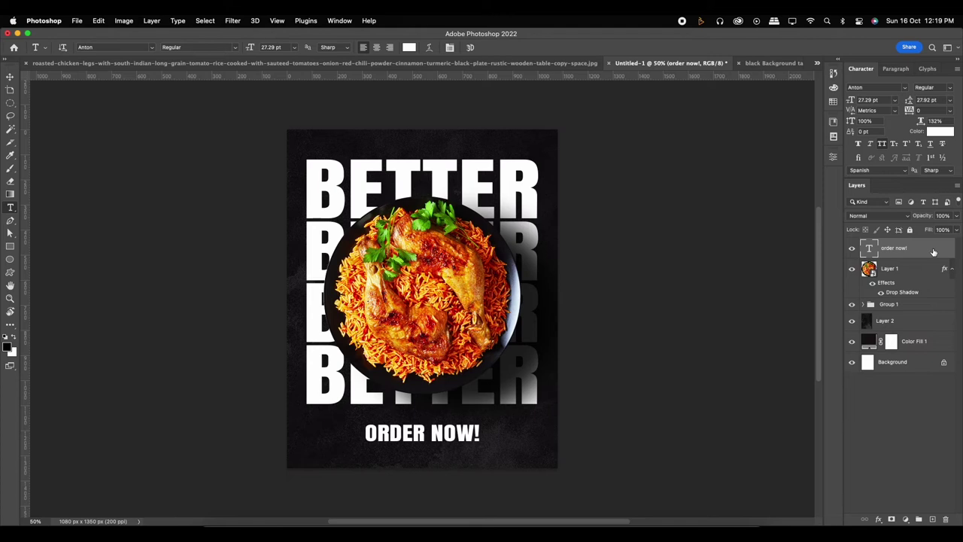
- Make the ORDER NOW! lettering dark, using a colour sampled from the background
{"action": "double_click", "coordinate": [918, 249]}
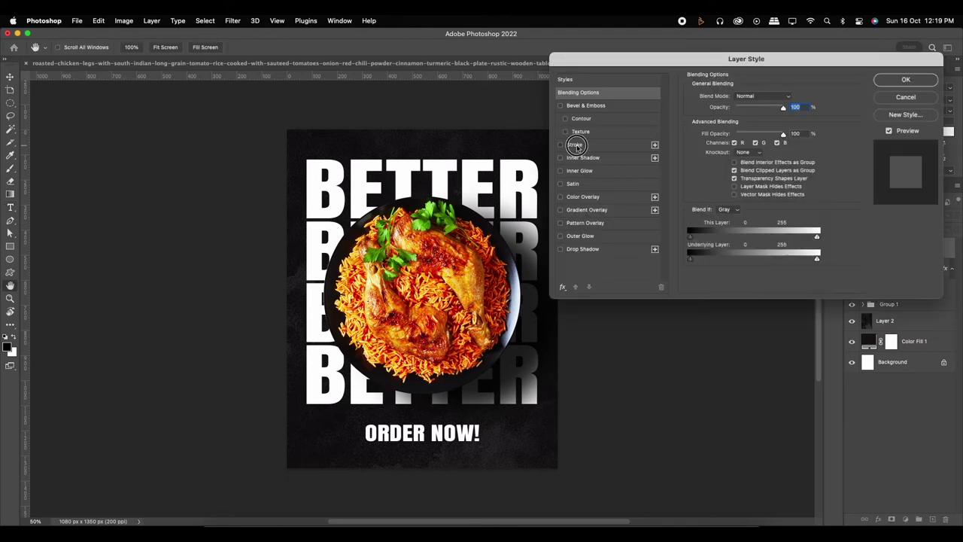
{"action": "left_click", "coordinate": [575, 143]}
{"action": "left_click", "coordinate": [906, 96]}
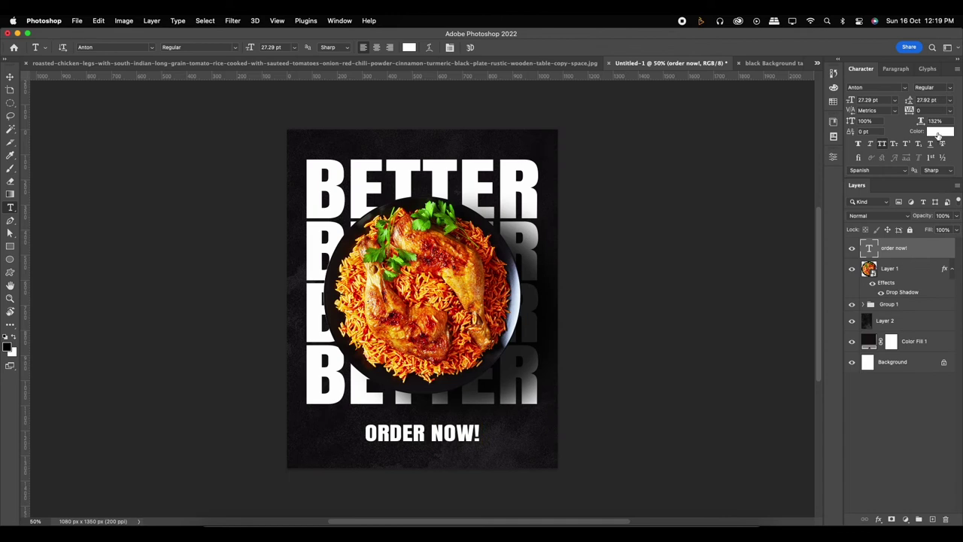
{"action": "left_click", "coordinate": [938, 132]}
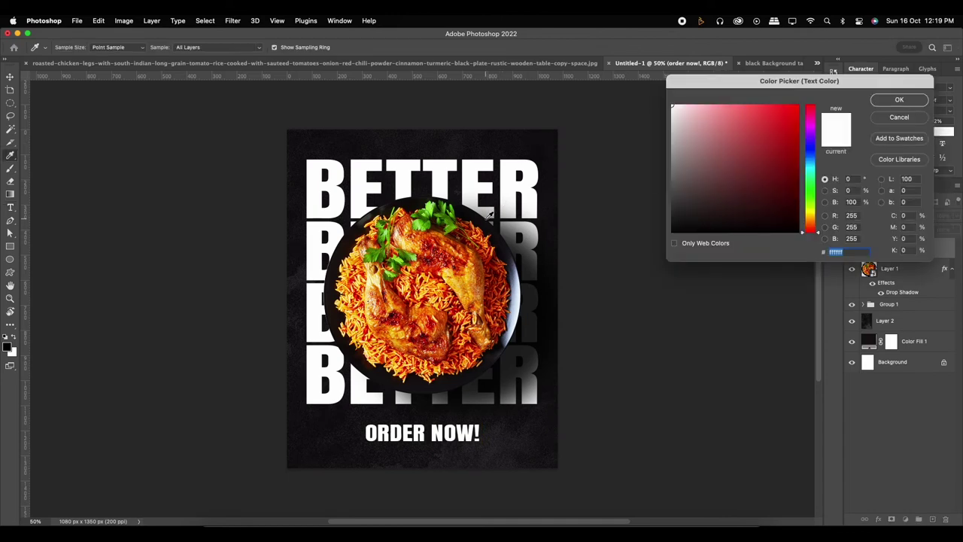
{"action": "left_click", "coordinate": [528, 210]}
{"action": "left_click", "coordinate": [900, 99]}
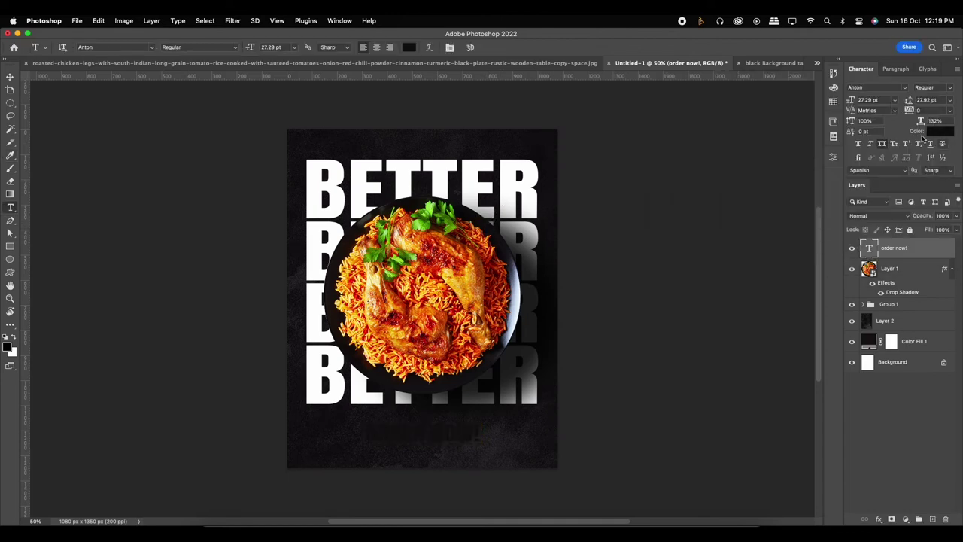
- Add a 10 px stroke to ORDER NOW! in orange d65704 sampled from the chicken
{"action": "double_click", "coordinate": [926, 254]}
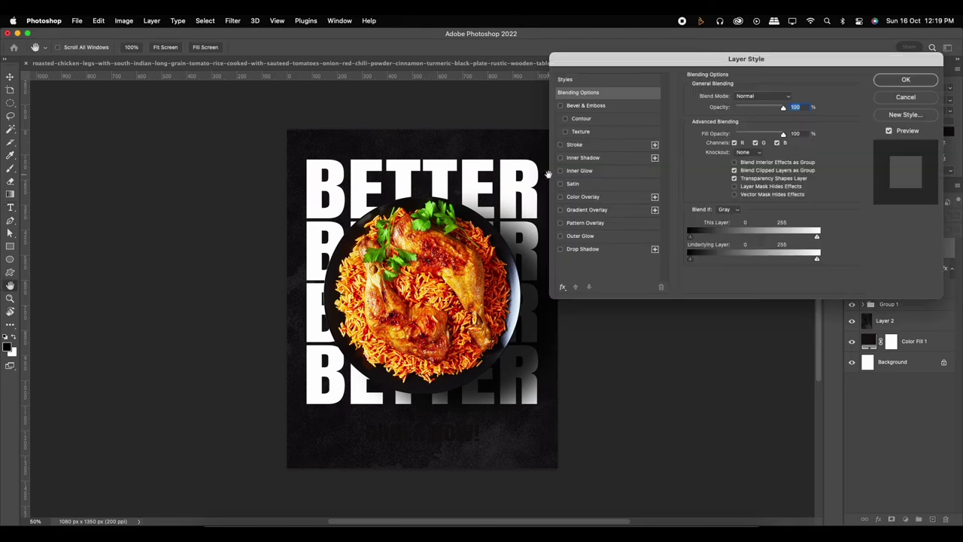
{"action": "left_click", "coordinate": [584, 146]}
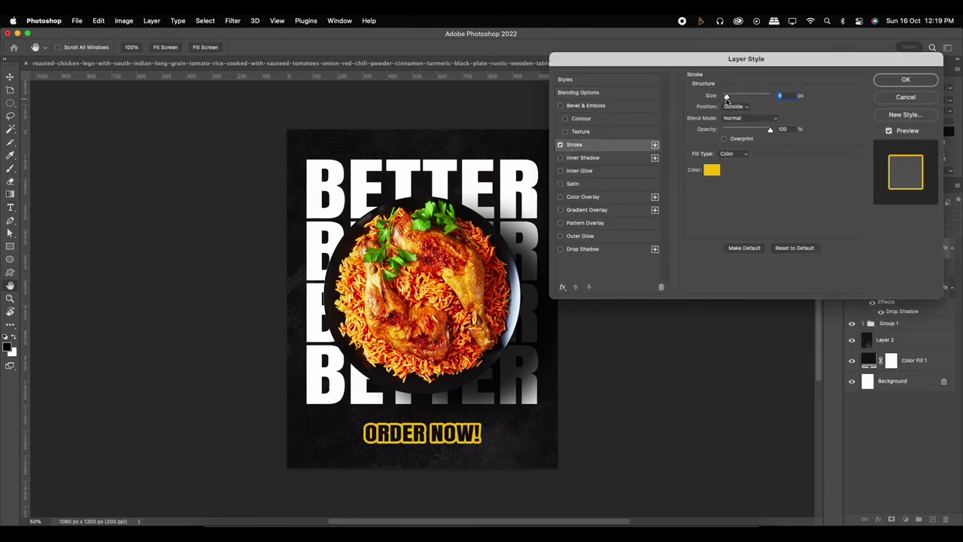
{"action": "left_click_drag", "start_coordinate": [728, 98], "coordinate": [727, 98]}
{"action": "left_click", "coordinate": [720, 171]}
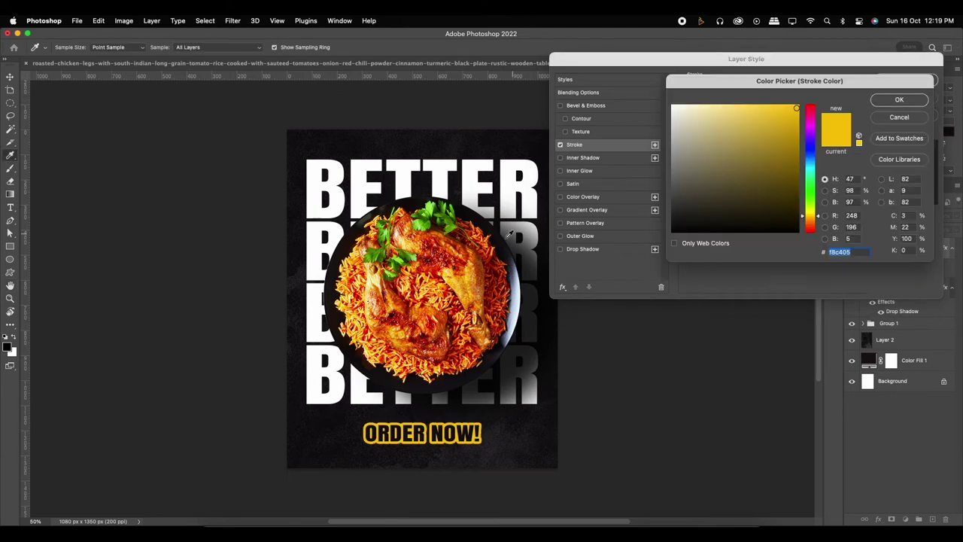
{"action": "left_click", "coordinate": [461, 241]}
{"action": "left_click", "coordinate": [463, 242]}
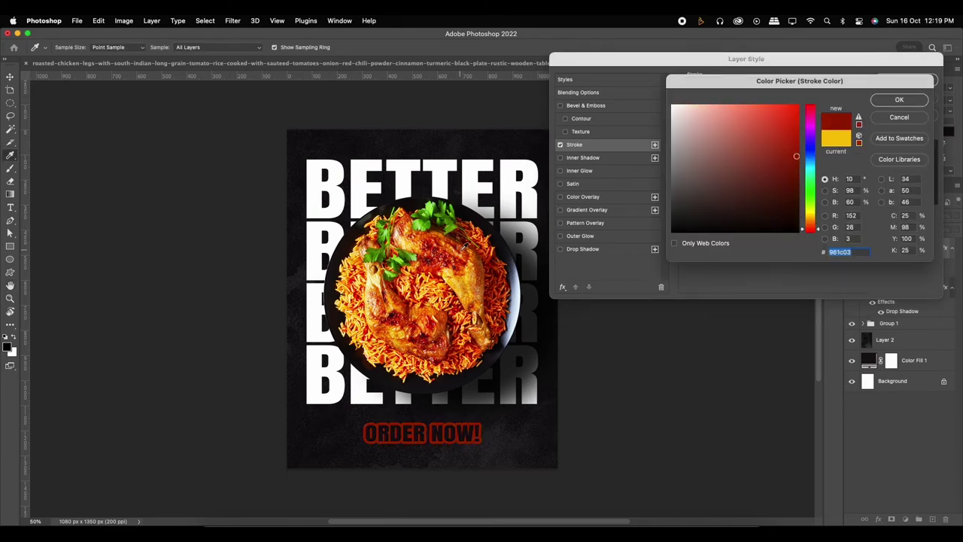
{"action": "left_click", "coordinate": [467, 247]}
{"action": "left_click", "coordinate": [470, 247]}
{"action": "left_click", "coordinate": [467, 242]}
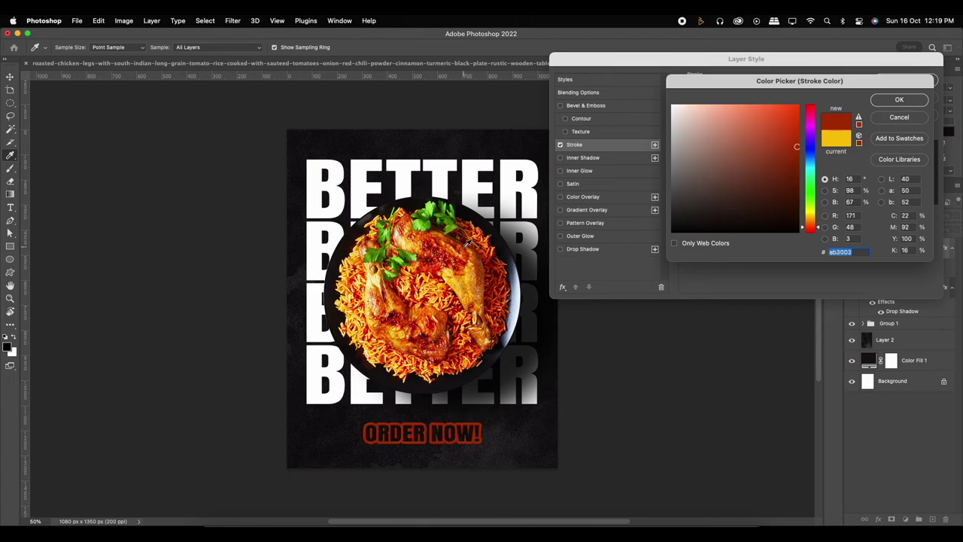
{"action": "left_click", "coordinate": [467, 244]}
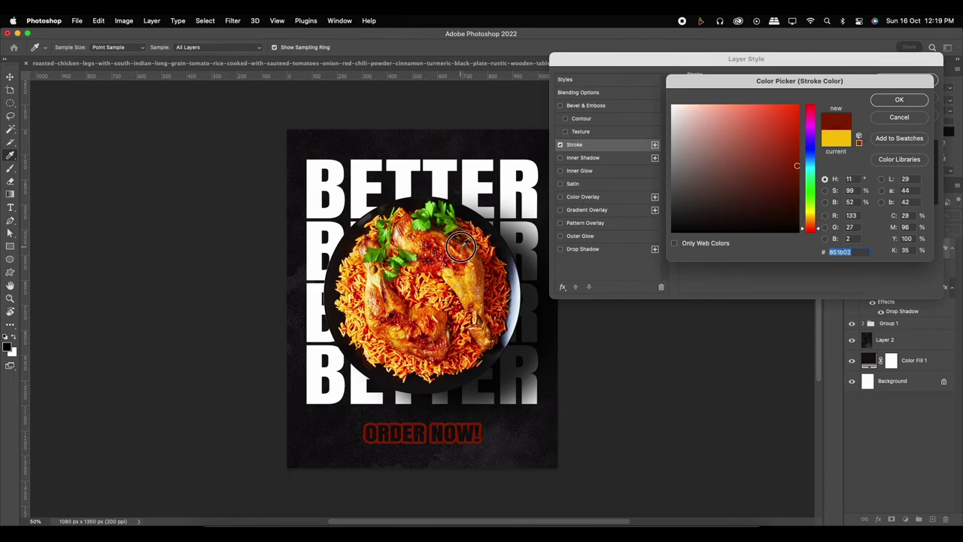
{"action": "left_click", "coordinate": [466, 246]}
{"action": "left_click", "coordinate": [900, 99]}
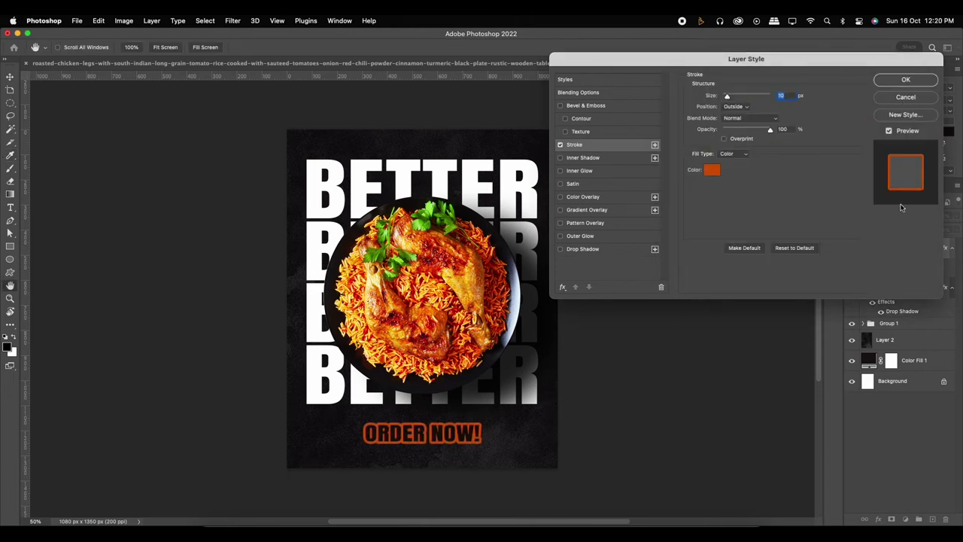
{"action": "left_click", "coordinate": [901, 78]}
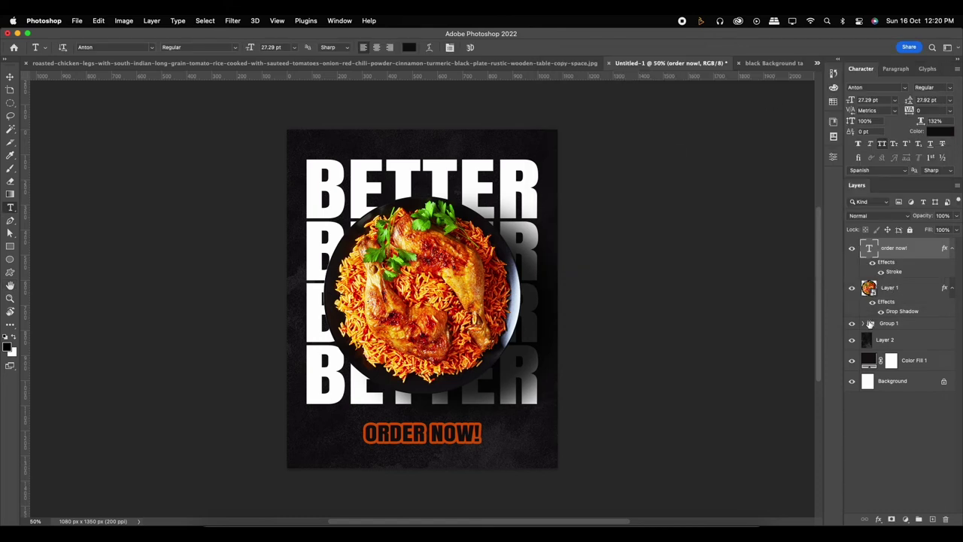
{"action": "left_click", "coordinate": [864, 323]}
- Recolour all four BETTER text layers with the ORDER NOW! orange
{"action": "left_click", "coordinate": [905, 340]}
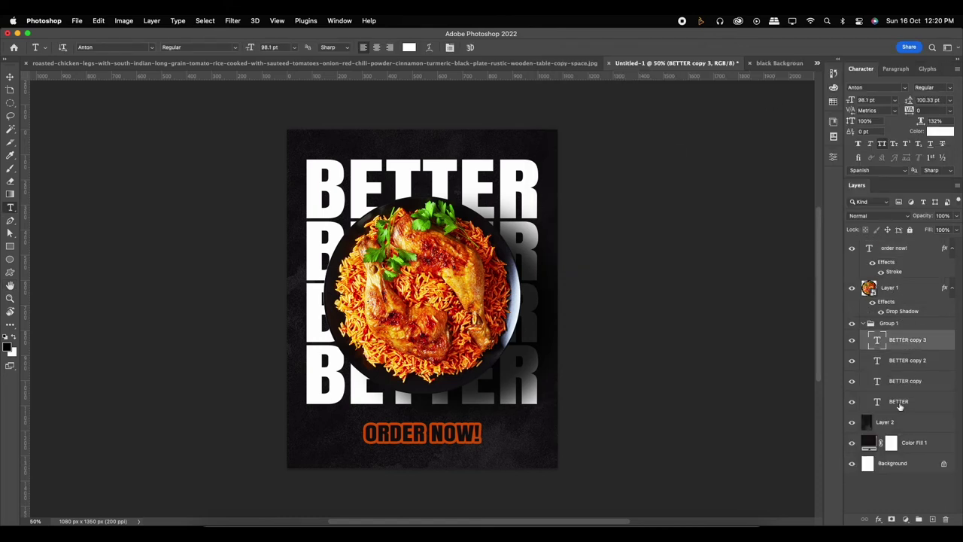
{"action": "left_click", "coordinate": [900, 401], "text": "shift"}
{"action": "left_click", "coordinate": [939, 132]}
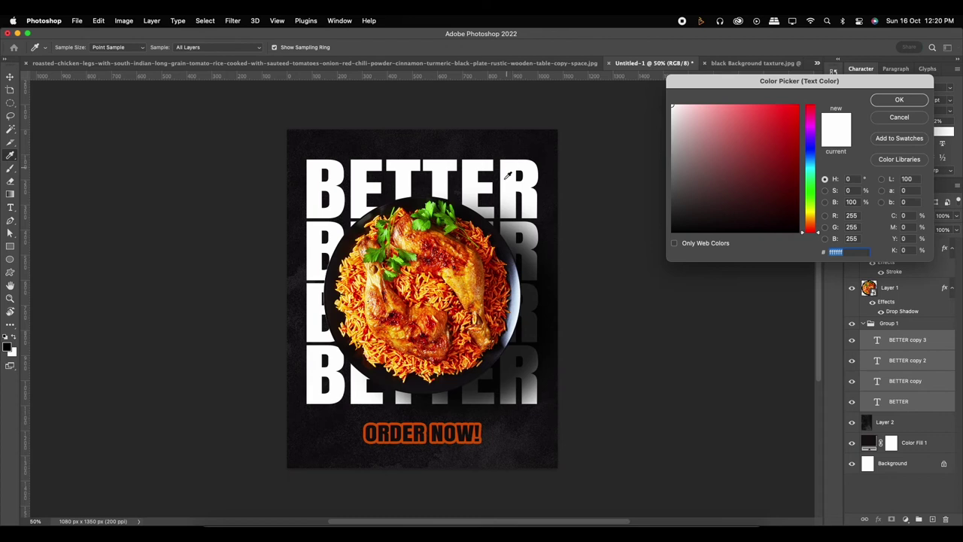
{"action": "left_click", "coordinate": [477, 419]}
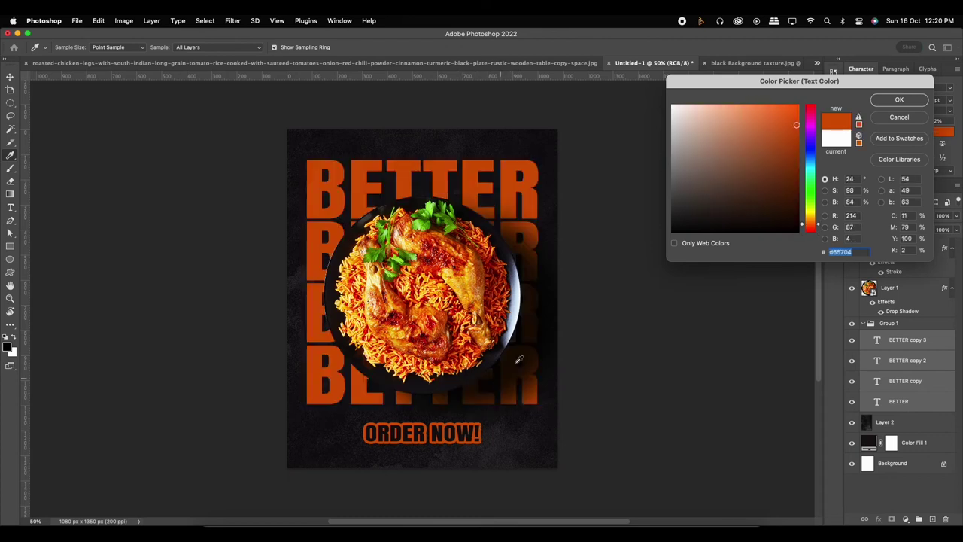
{"action": "left_click", "coordinate": [900, 100]}
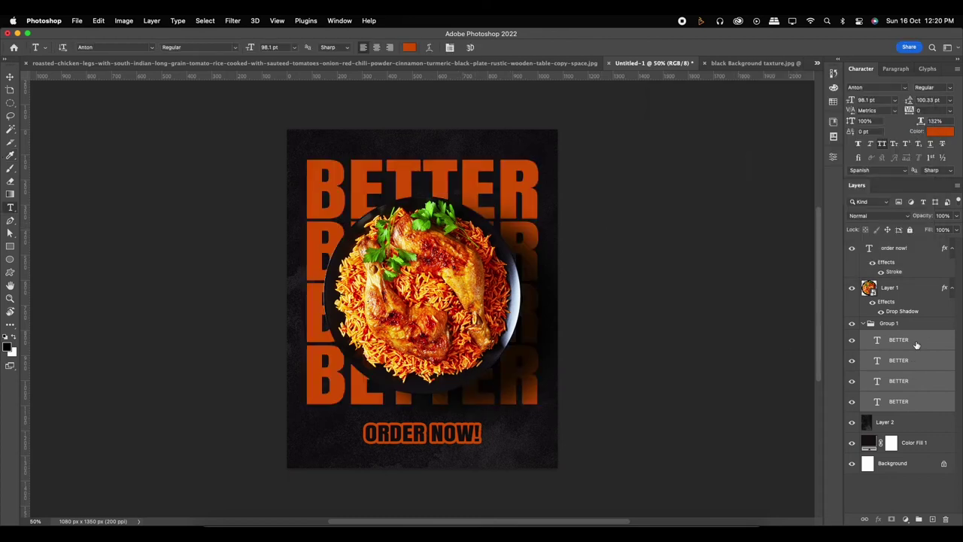
- Set the BETTER layers' blend mode to Linear Dodge (Add)
{"action": "left_click", "coordinate": [881, 216]}
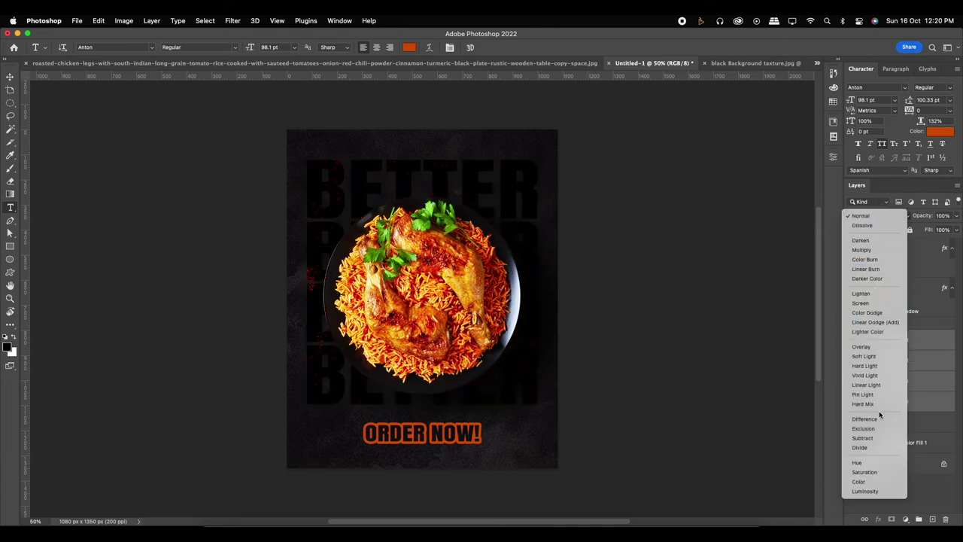
{"action": "left_click", "coordinate": [895, 324]}
{"action": "scroll", "coordinate": [496, 147], "scroll_direction": "up", "scroll_amount": 5}
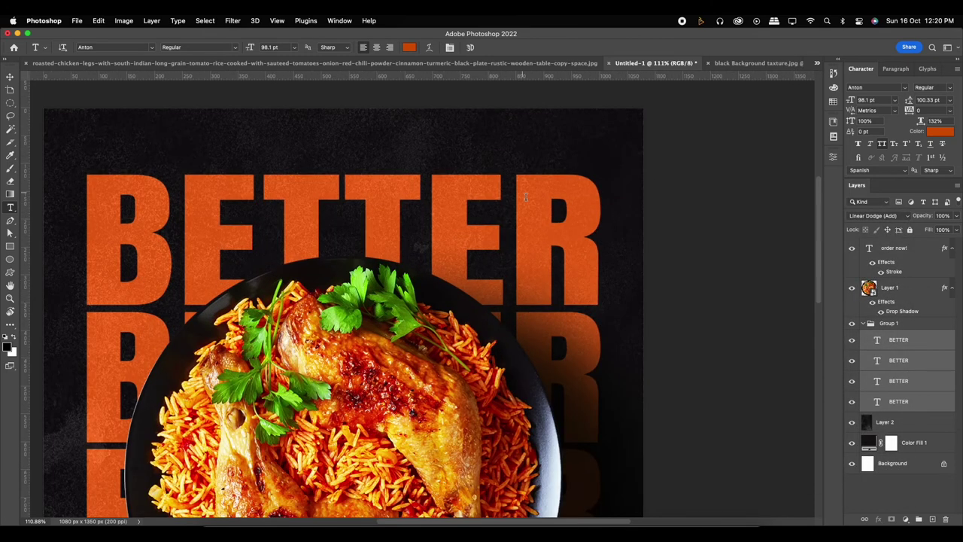
{"action": "scroll", "coordinate": [526, 197], "scroll_direction": "down", "scroll_amount": 3}
{"action": "left_click", "coordinate": [852, 323]}
{"action": "left_click", "coordinate": [852, 323]}
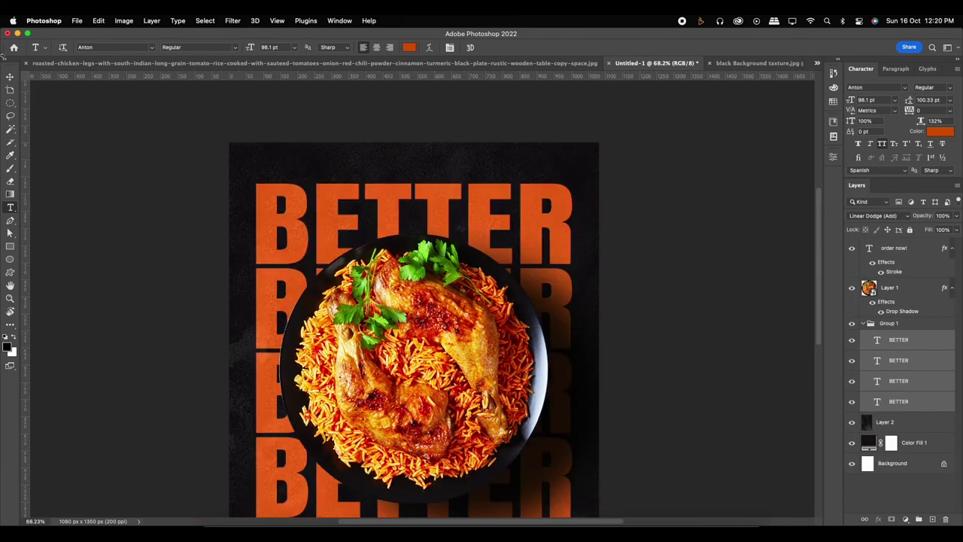
- With the Move tool, select the plate layer and then the order now! text layer
{"action": "left_click", "coordinate": [10, 76]}
{"action": "scroll", "coordinate": [322, 253], "scroll_direction": "down", "scroll_amount": 1}
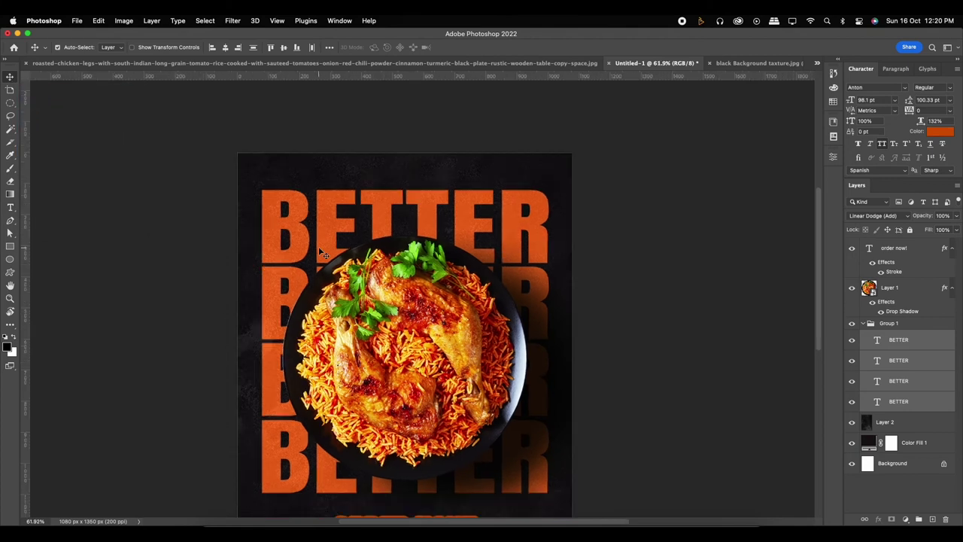
{"action": "scroll", "coordinate": [322, 253], "scroll_direction": "down", "scroll_amount": 2}
{"action": "scroll", "coordinate": [462, 272], "scroll_direction": "down", "scroll_amount": 1}
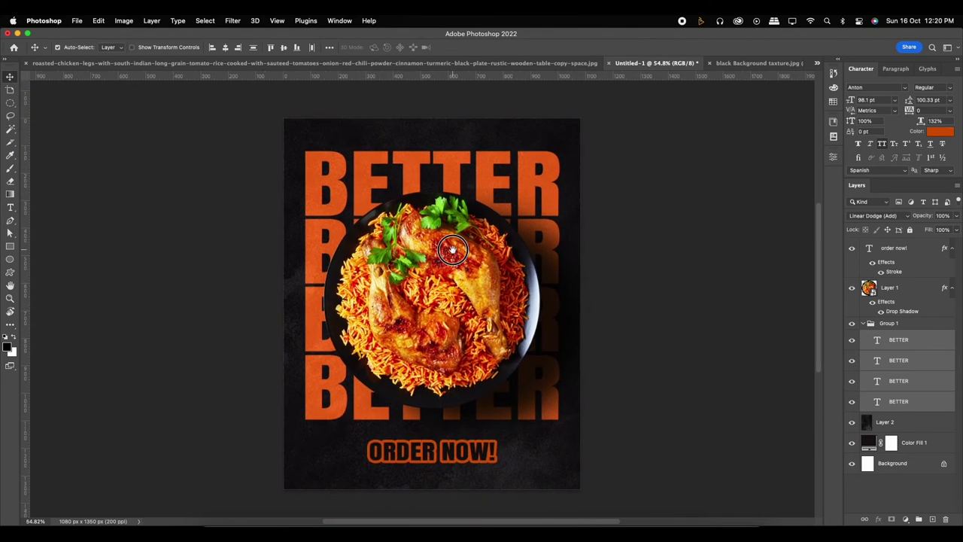
{"action": "left_click", "coordinate": [478, 281]}
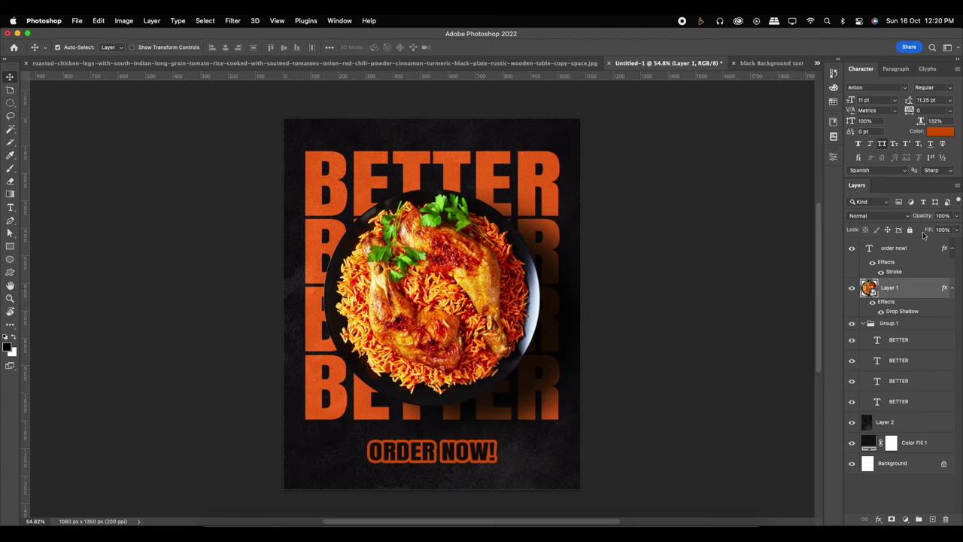
{"action": "left_click", "coordinate": [890, 254]}
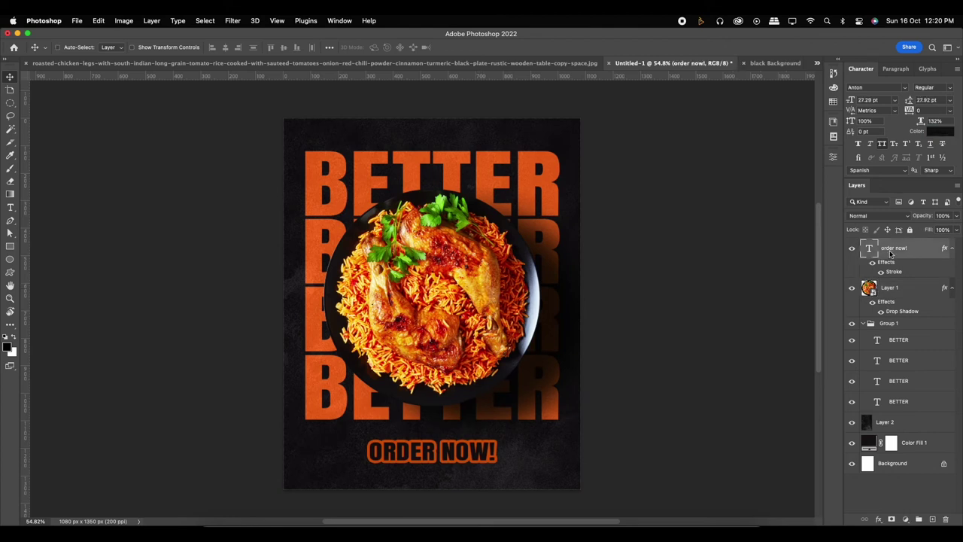
- Stamp visible layers into Layer 3 and set Camera Raw Exposure +0.20, Contrast +9, Highlights -19, Whites -30
{"action": "key", "text": "ctrl+shift+alt+e"}
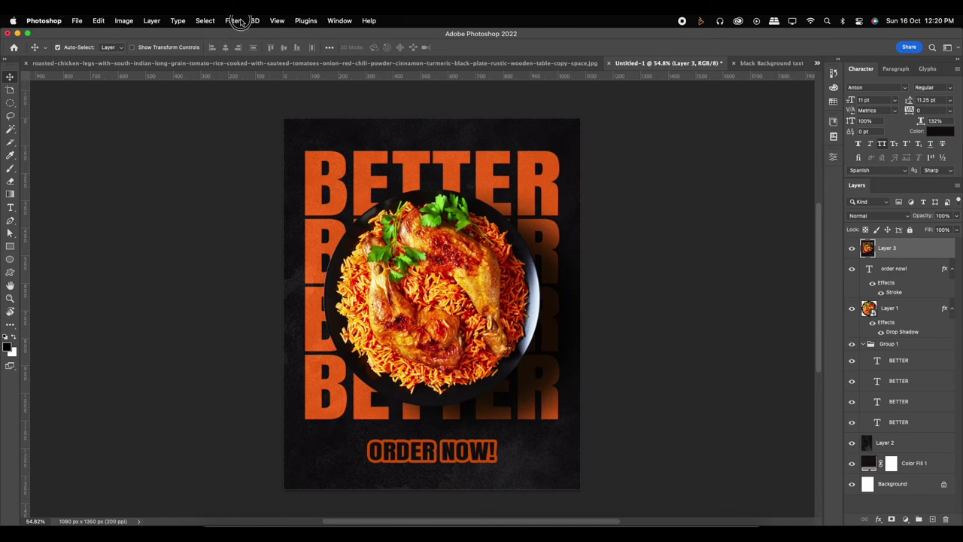
{"action": "left_click", "coordinate": [240, 21]}
{"action": "left_click", "coordinate": [259, 98]}
{"action": "left_click", "coordinate": [712, 187]}
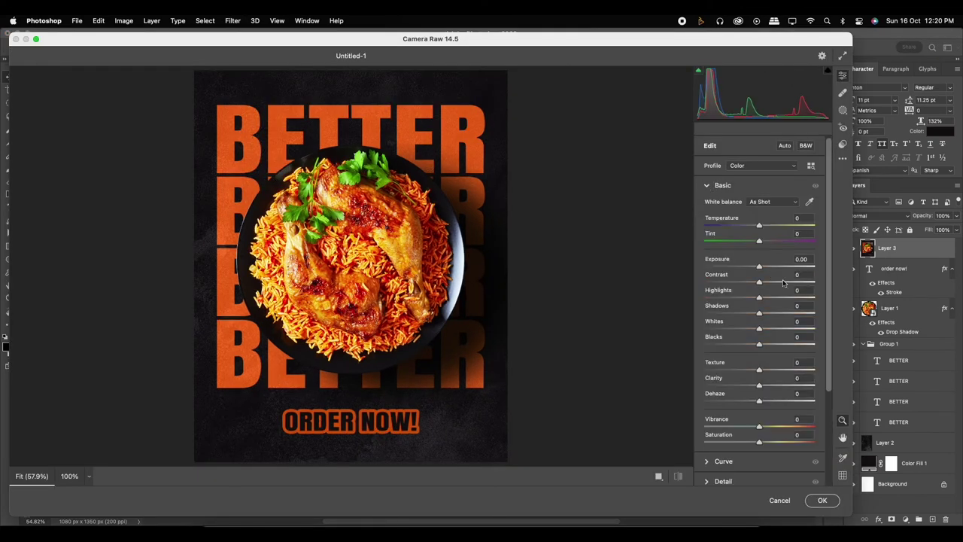
{"action": "mouse_move", "coordinate": [760, 268]}
{"action": "left_mouse_down"}
{"action": "mouse_move", "coordinate": [765, 281]}
{"action": "mouse_move", "coordinate": [749, 299]}
{"action": "mouse_move", "coordinate": [767, 313]}
{"action": "mouse_move", "coordinate": [743, 329]}
{"action": "mouse_move", "coordinate": [764, 370]}
{"action": "left_mouse_up"}
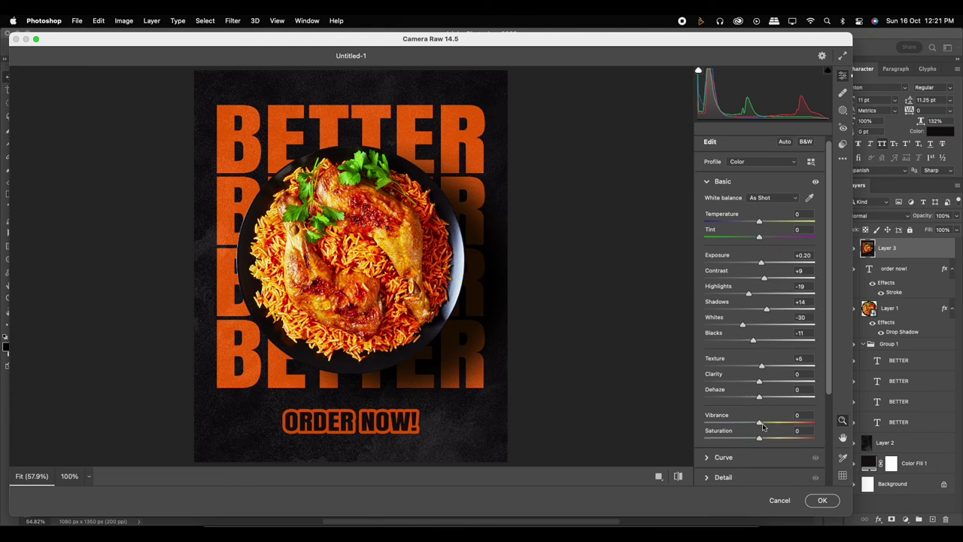
{"action": "scroll", "coordinate": [816, 414], "scroll_direction": "down", "scroll_amount": 1}
{"action": "left_click_drag", "start_coordinate": [832, 339], "coordinate": [825, 439]}
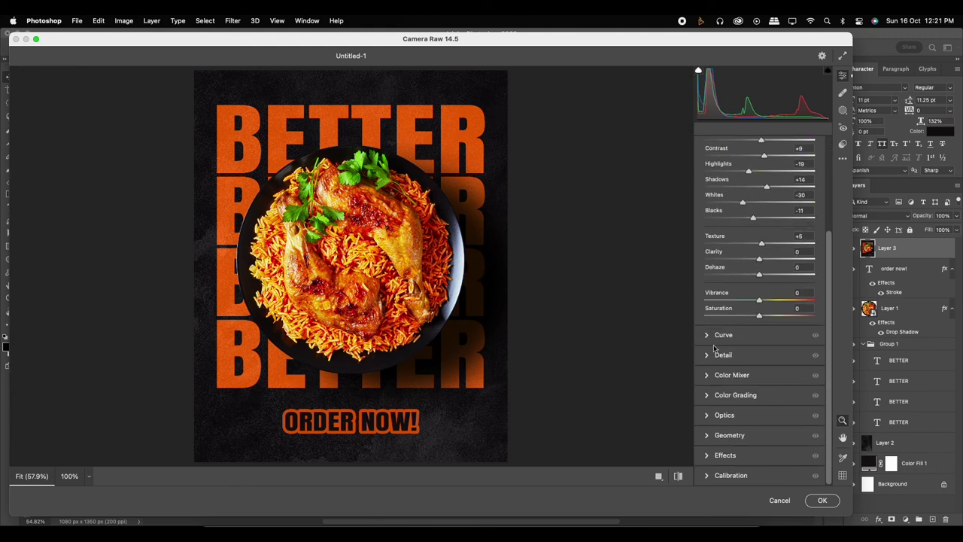
- Grade shadows blue (H 204, S 34, L -27) and highlights warm orange (H 33)
{"action": "left_click", "coordinate": [721, 395]}
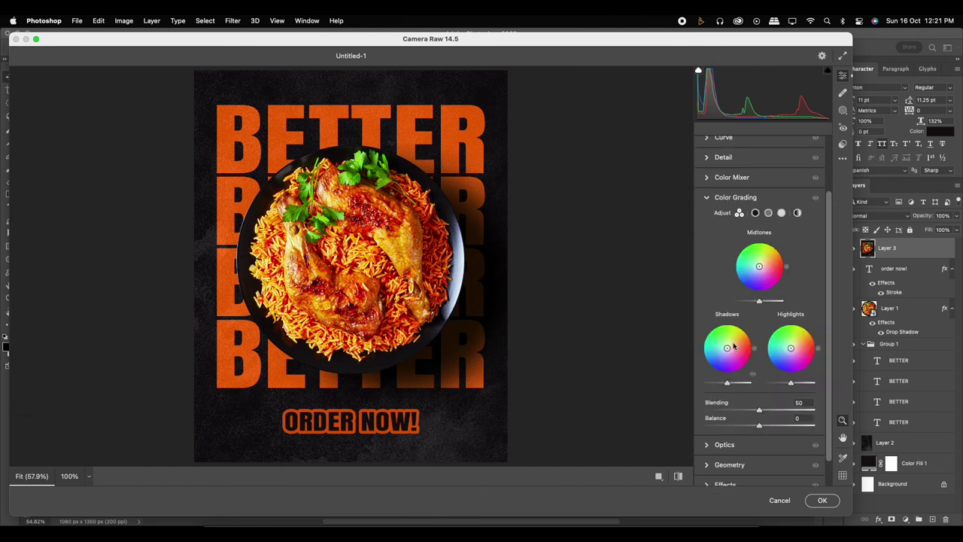
{"action": "mouse_move", "coordinate": [759, 324]}
{"action": "left_click_drag", "start_coordinate": [727, 349], "coordinate": [716, 352]}
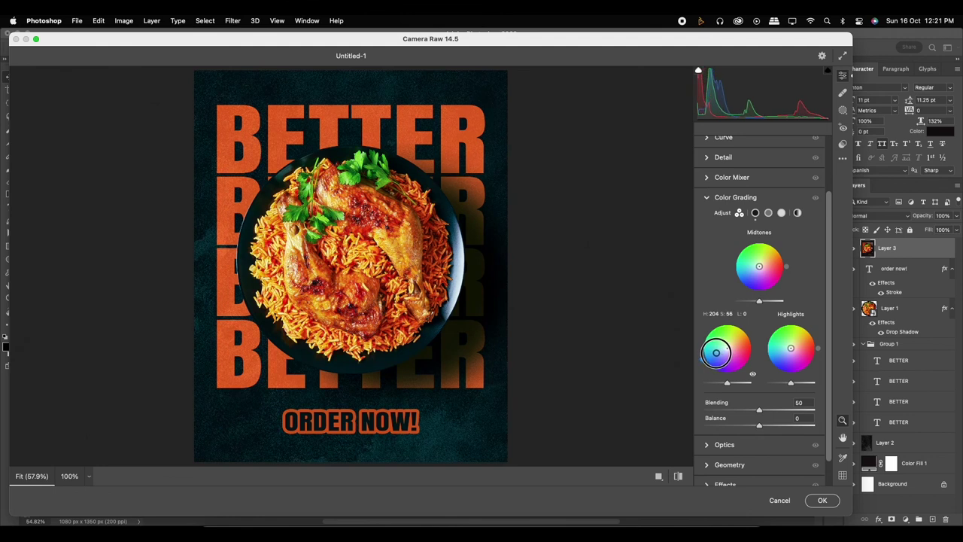
{"action": "left_click_drag", "start_coordinate": [716, 353], "coordinate": [720, 351]}
{"action": "mouse_move", "coordinate": [791, 350]}
{"action": "left_mouse_down"}
{"action": "mouse_move", "coordinate": [798, 354]}
{"action": "mouse_move", "coordinate": [792, 347]}
{"action": "left_mouse_up"}
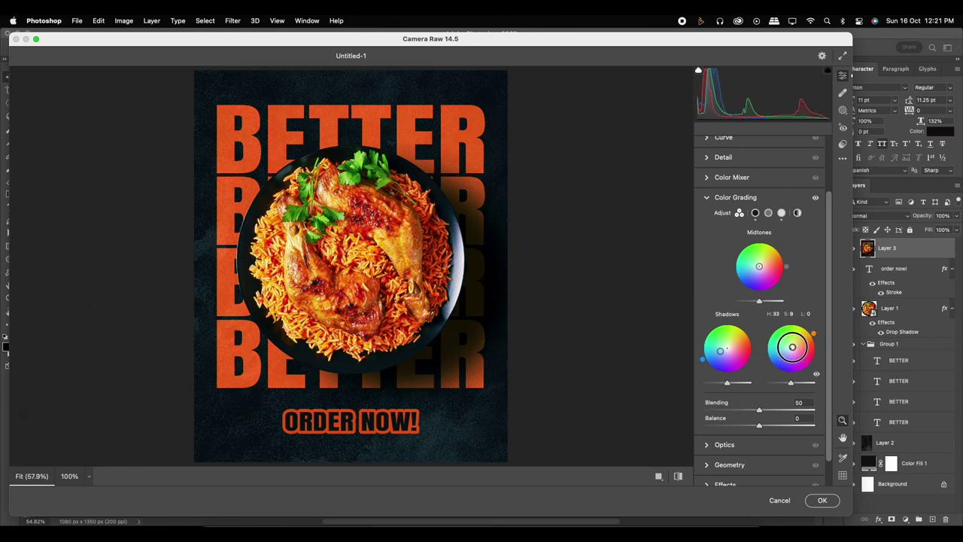
{"action": "left_click_drag", "start_coordinate": [727, 383], "coordinate": [723, 384]}
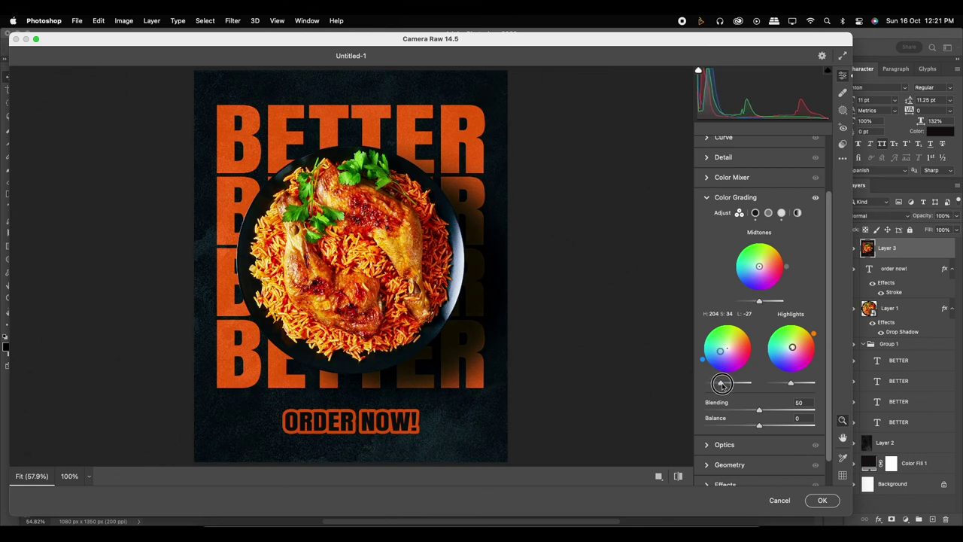
{"action": "scroll", "coordinate": [828, 343], "scroll_direction": "down", "scroll_amount": 2}
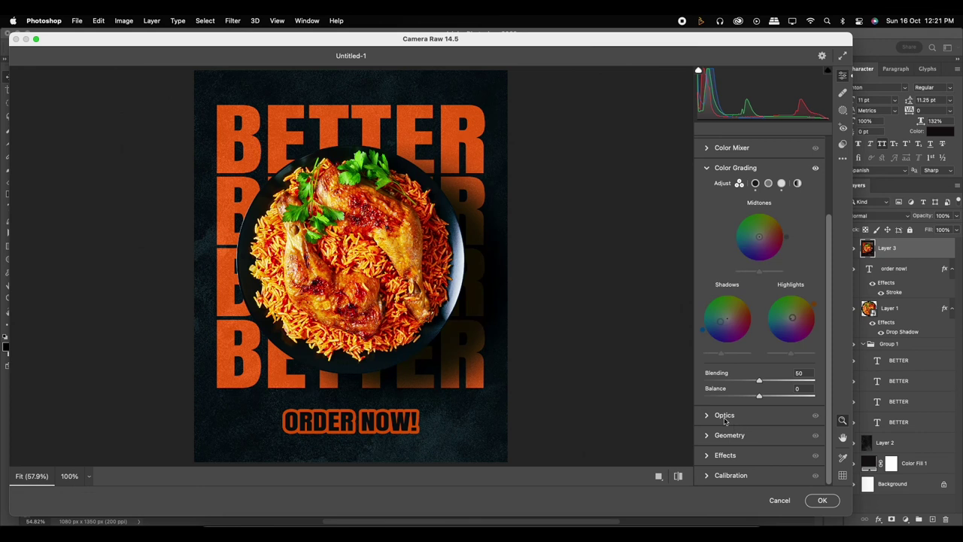
- Add a -17 vignette and apply the Camera Raw grading to Layer 3
{"action": "left_click", "coordinate": [721, 456]}
{"action": "left_click_drag", "start_coordinate": [758, 368], "coordinate": [751, 369]}
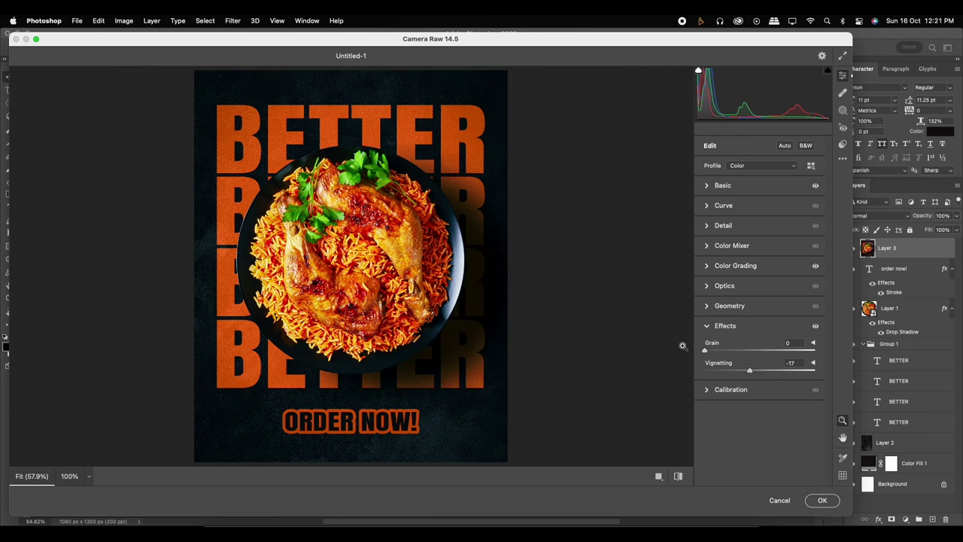
{"action": "left_click", "coordinate": [819, 498]}
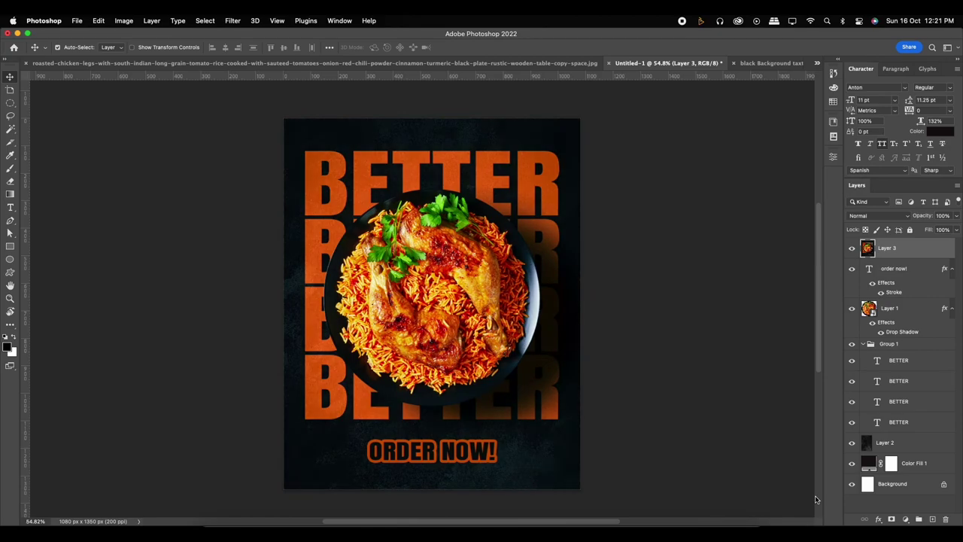